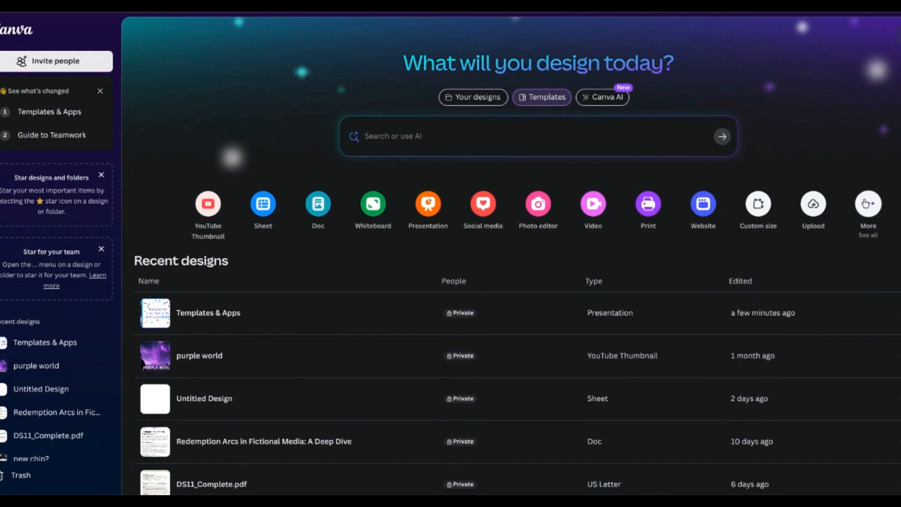
Open the full catalogue of design types and look through the Popular and Common layouts and sizes categories.
click(868, 204)
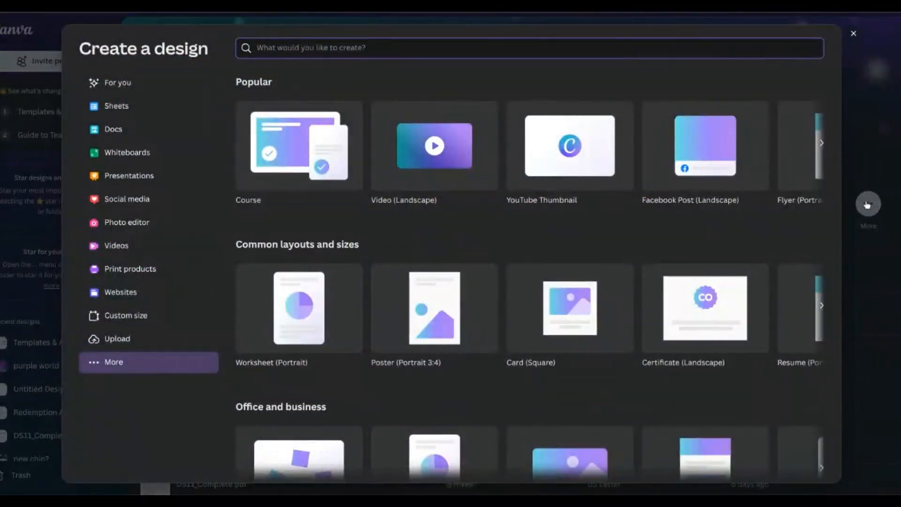
scroll(725, 220, down, 1)
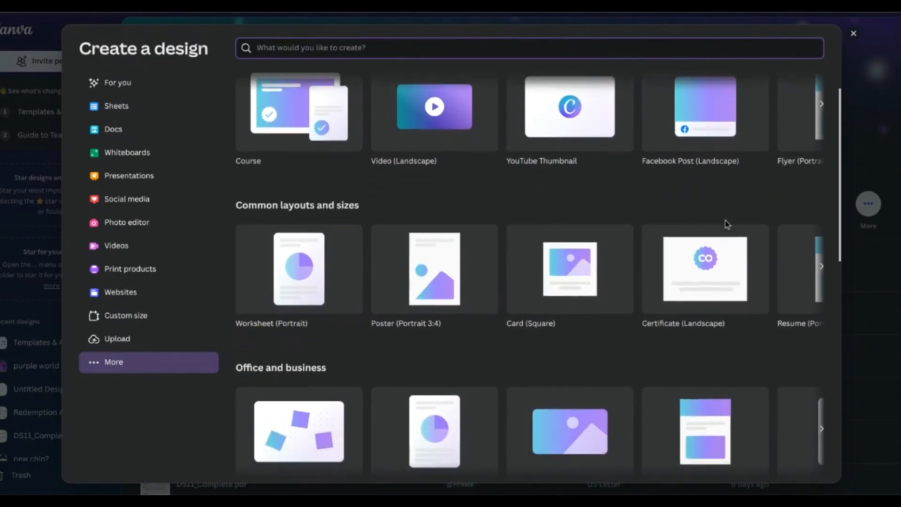
scroll(725, 223, down, 2)
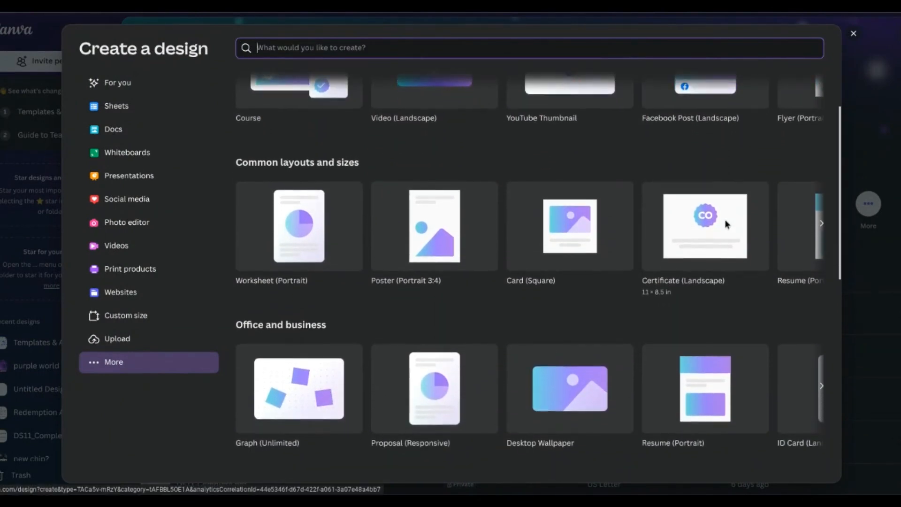
scroll(725, 221, up, 2)
scroll(725, 224, up, 1)
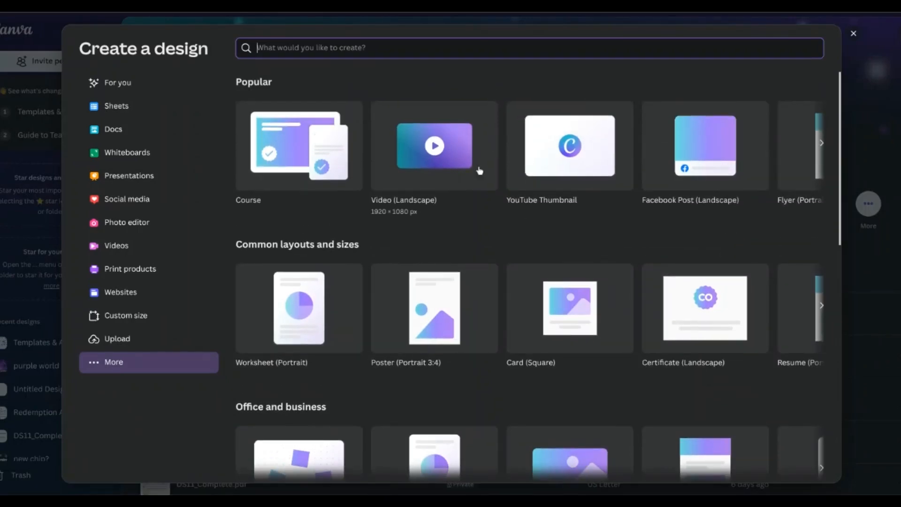
scroll(441, 159, right, 1)
scroll(441, 159, right, 5)
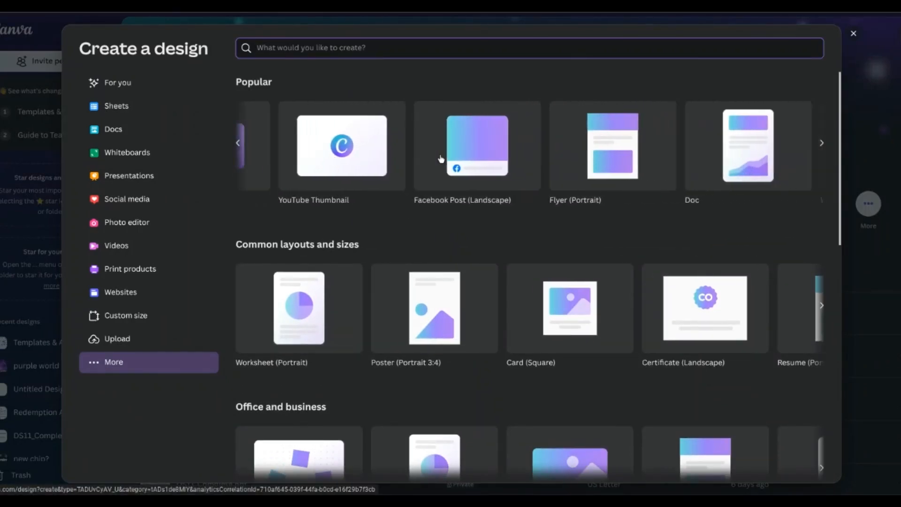
scroll(441, 159, right, 6)
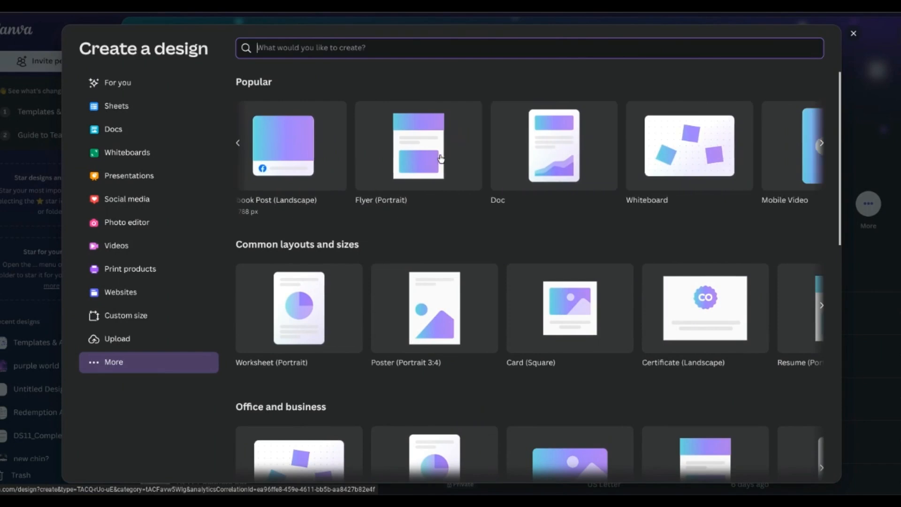
scroll(441, 158, right, 9)
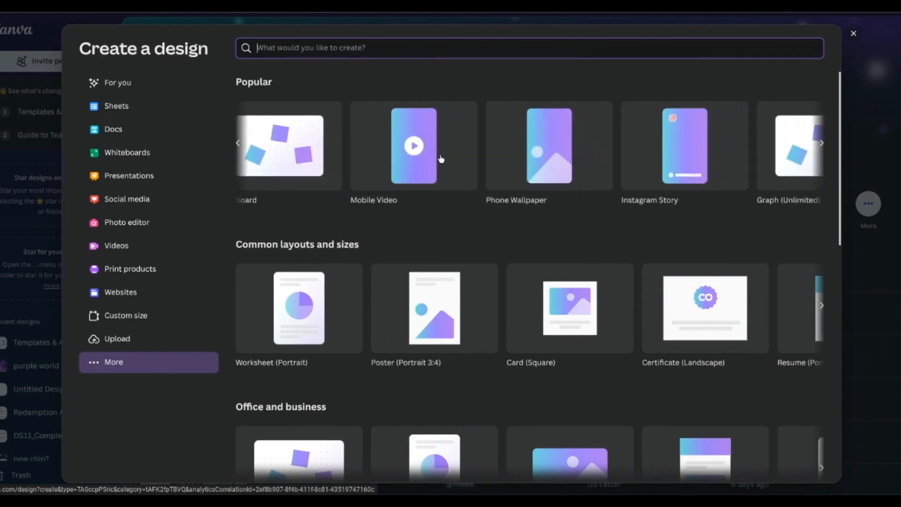
scroll(441, 159, right, 7)
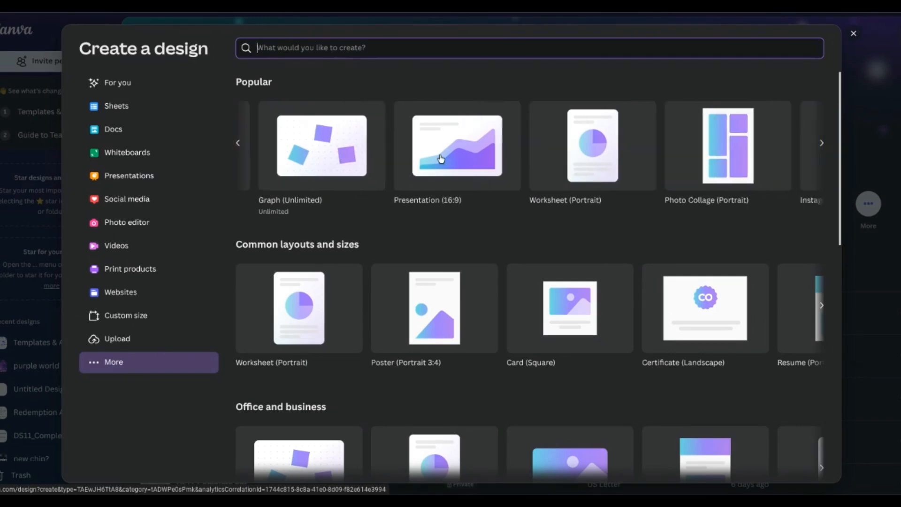
scroll(349, 300, right, 5)
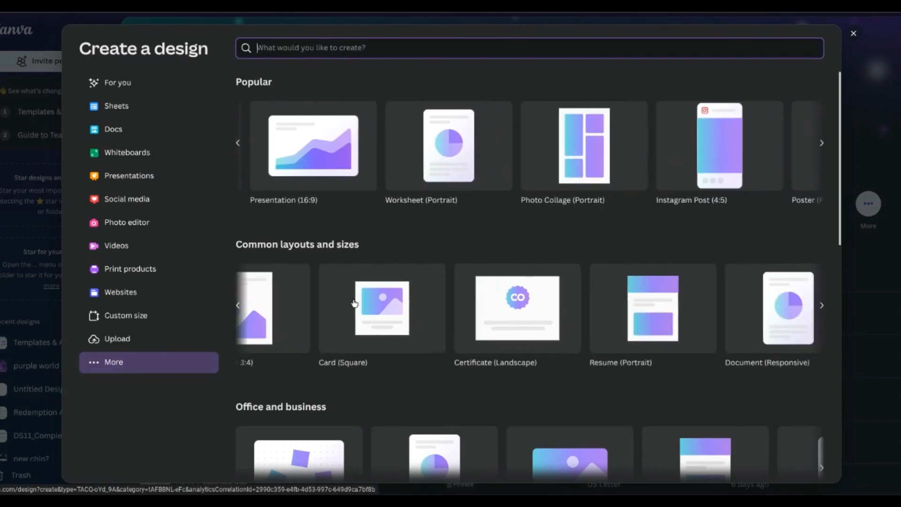
scroll(355, 303, right, 8)
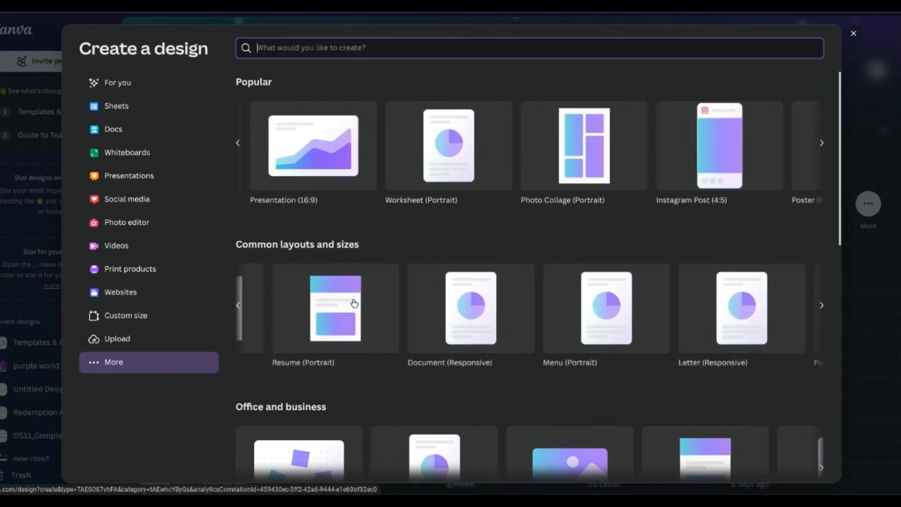
Look through the design types for office and business, marketing and promotion, personal and event planning, and photos and videos.
scroll(354, 303, down, 1)
scroll(354, 303, down, 2)
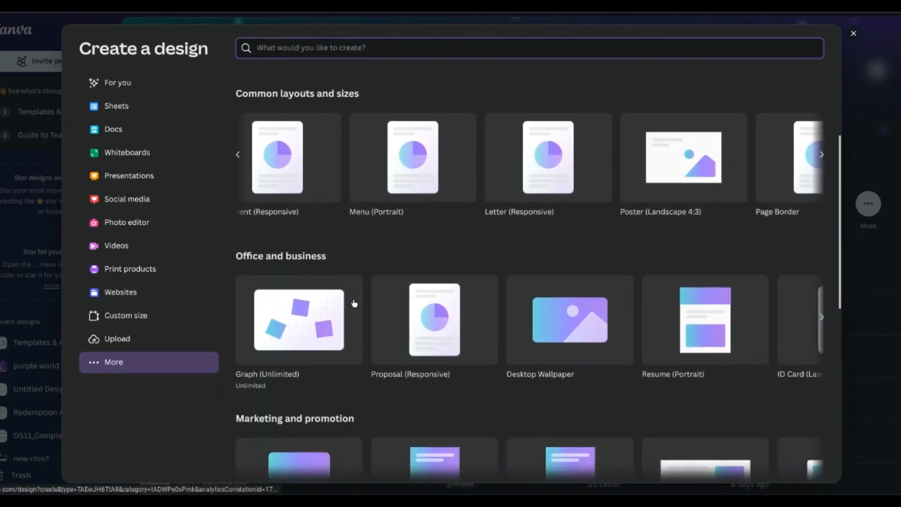
scroll(355, 303, right, 6)
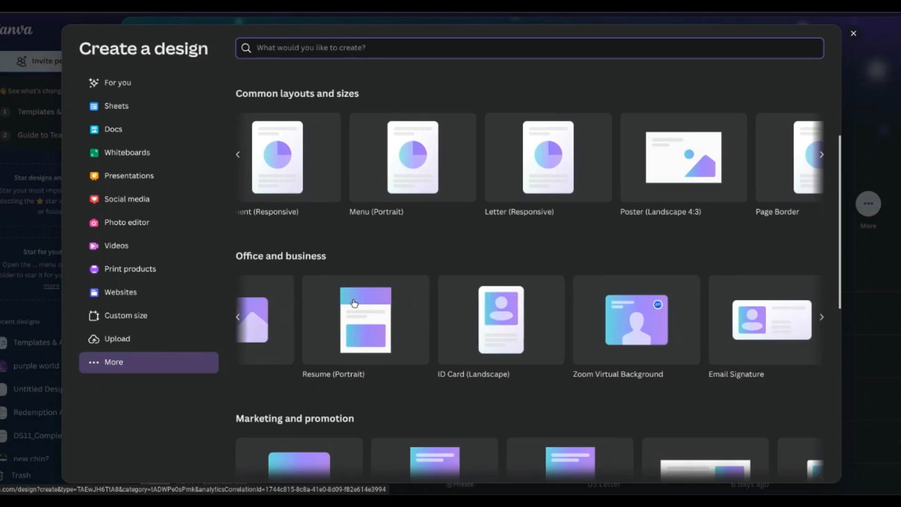
scroll(355, 303, down, 5)
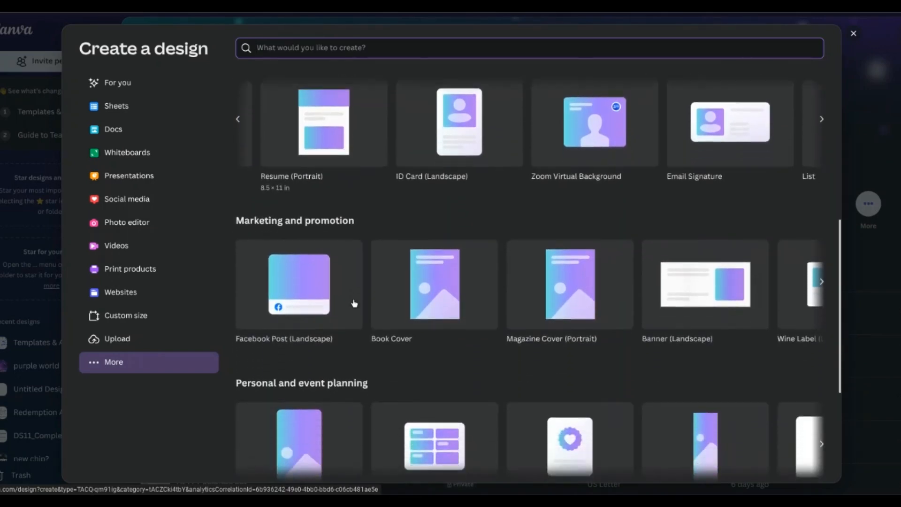
scroll(354, 303, down, 4)
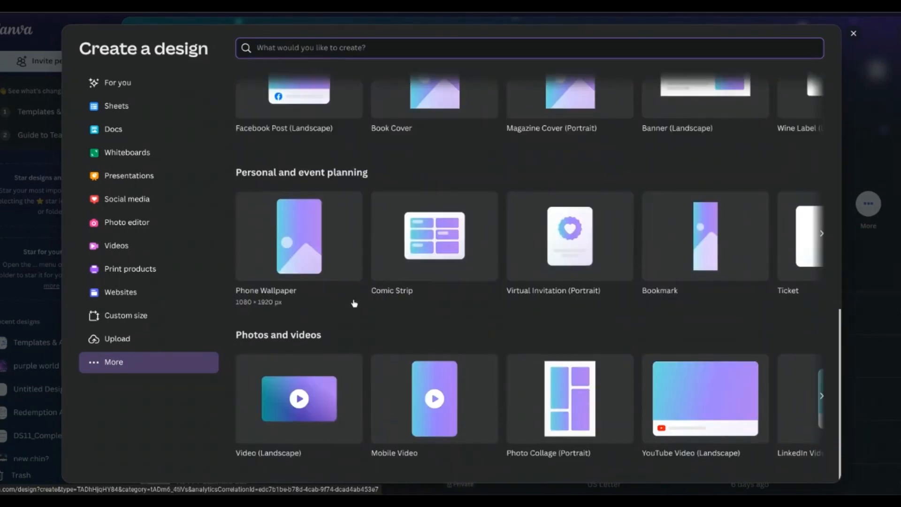
scroll(354, 303, up, 2)
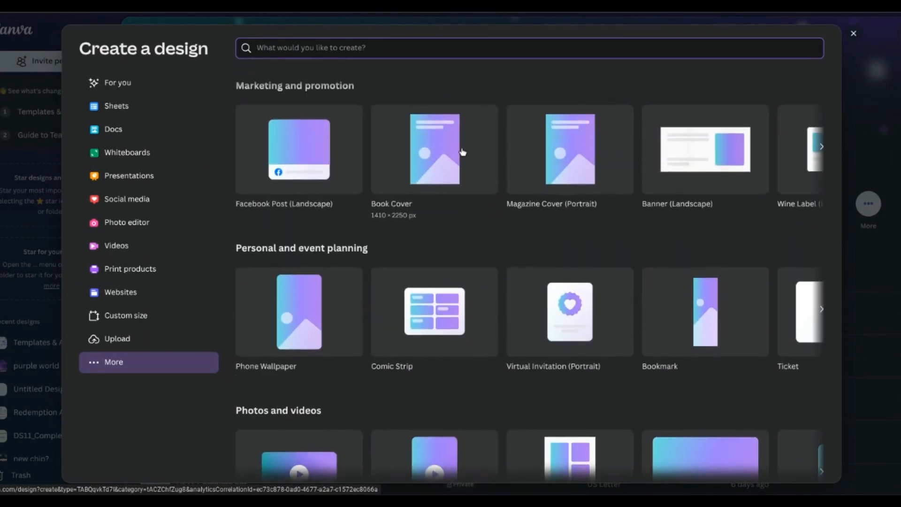
scroll(464, 152, down, 2)
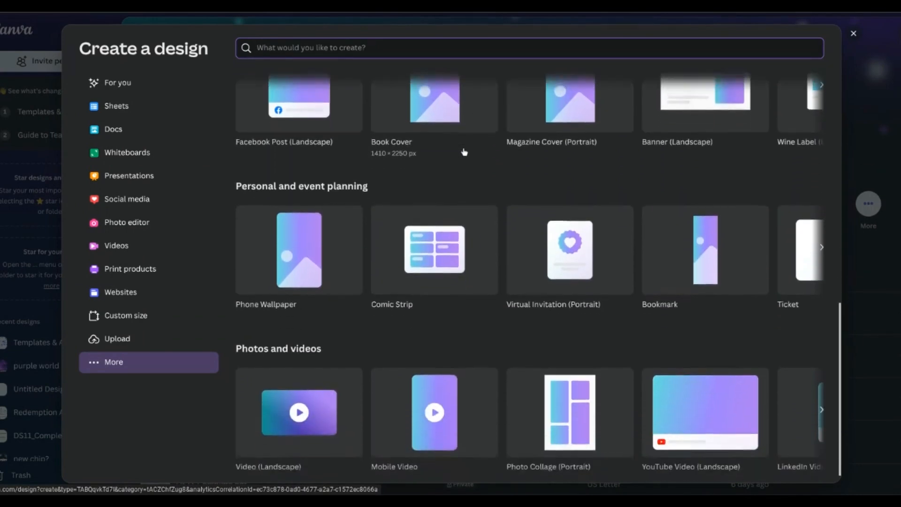
scroll(455, 212, right, 8)
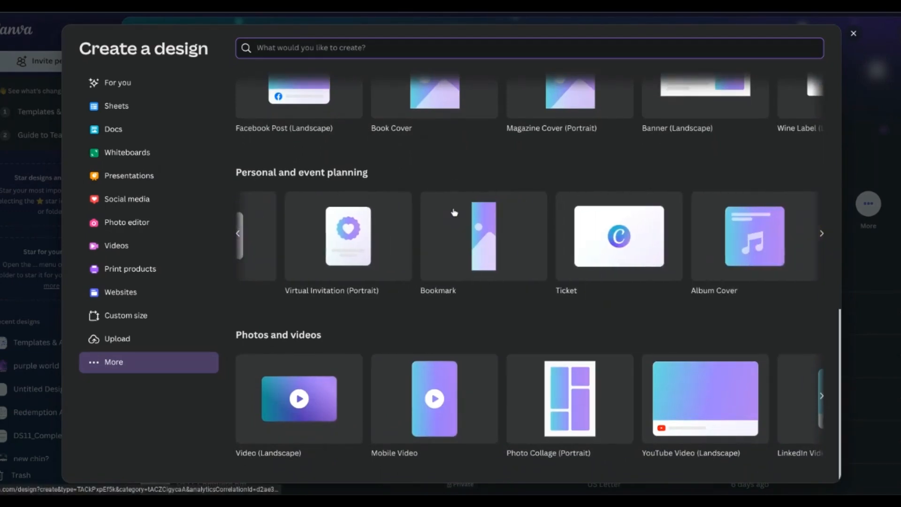
scroll(454, 212, up, 2)
scroll(454, 212, up, 4)
scroll(454, 212, right, 2)
scroll(455, 213, up, 6)
scroll(455, 213, up, 4)
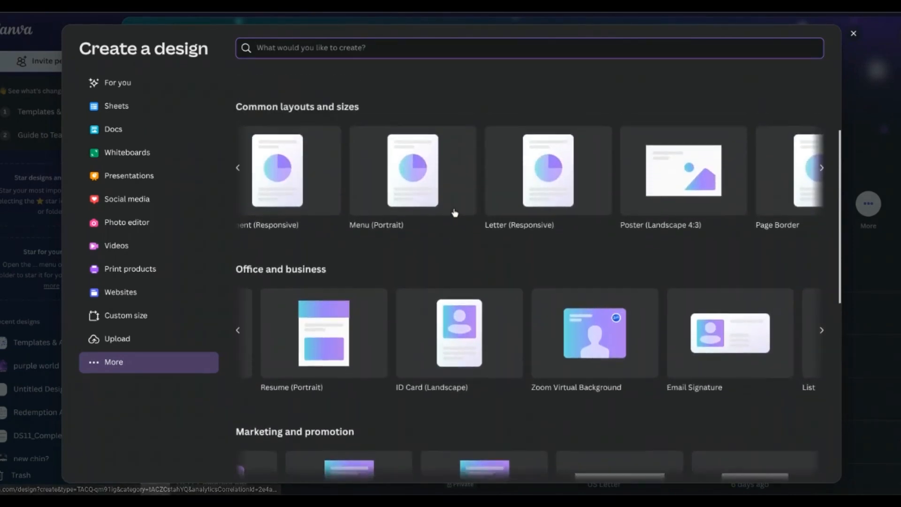
scroll(455, 212, down, 3)
scroll(455, 212, down, 8)
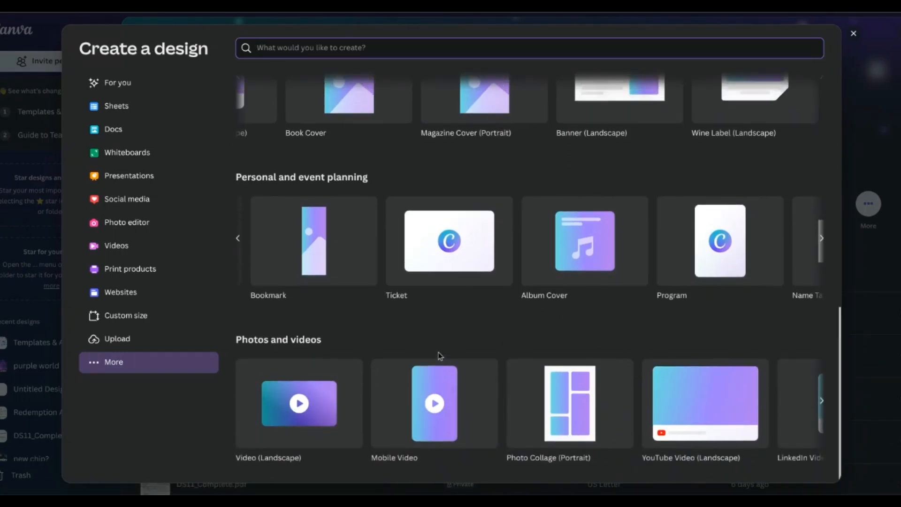
Create a new blank design of the YouTube Thumbnail type from the Popular category.
scroll(437, 355, up, 10)
scroll(439, 136, left, 5)
scroll(440, 136, left, 6)
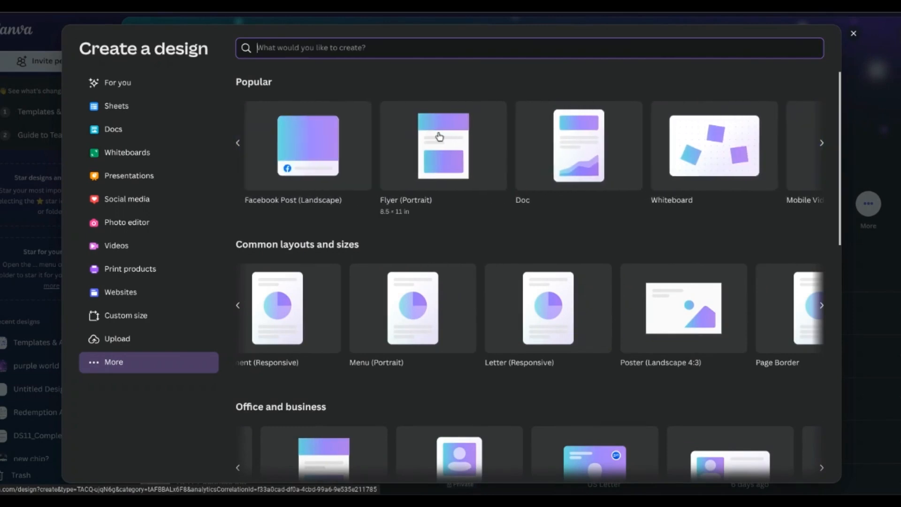
click(535, 150)
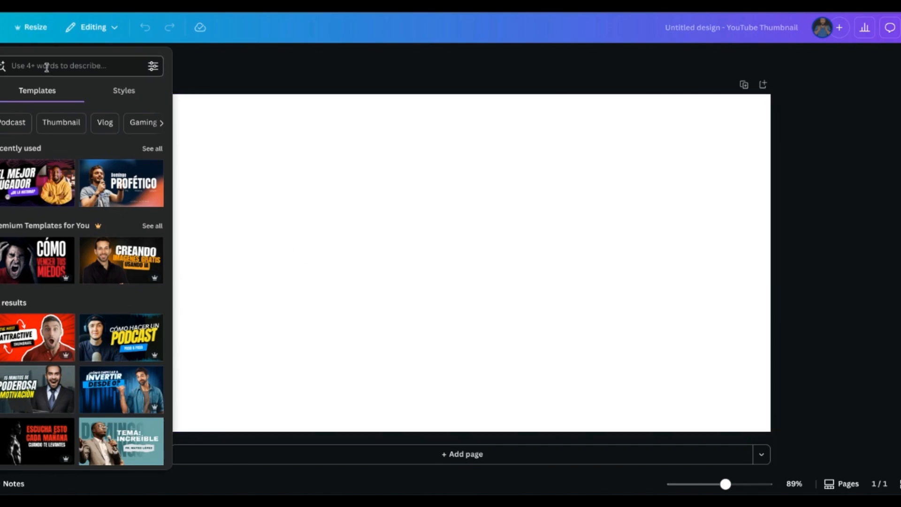
Look over the suggested templates, open the elements library and examine its categories from photos and videos to frames, grids and mockups.
scroll(67, 148, down, 6)
click(0, 101)
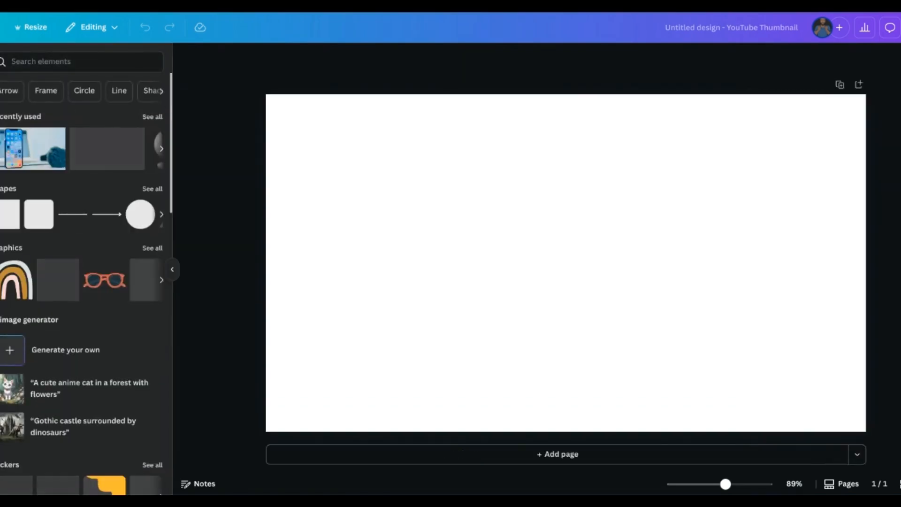
scroll(84, 359, down, 8)
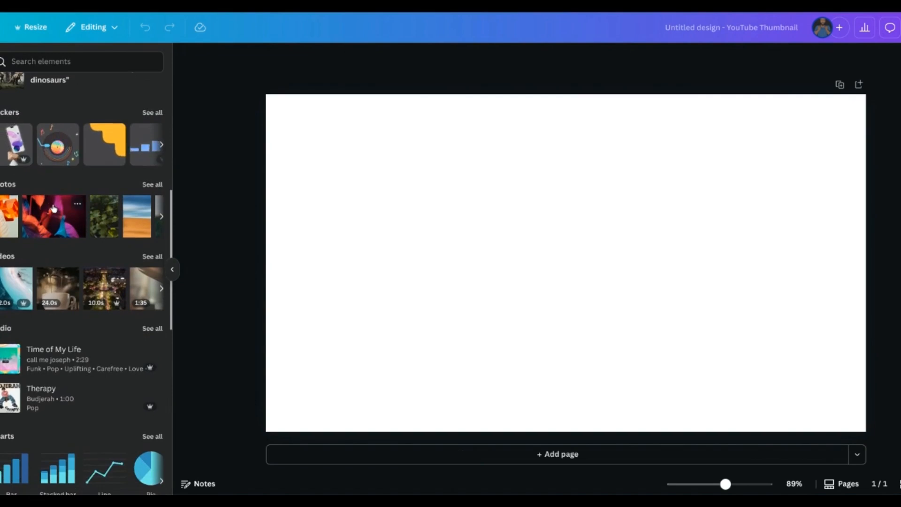
scroll(55, 216, down, 2)
scroll(63, 206, right, 4)
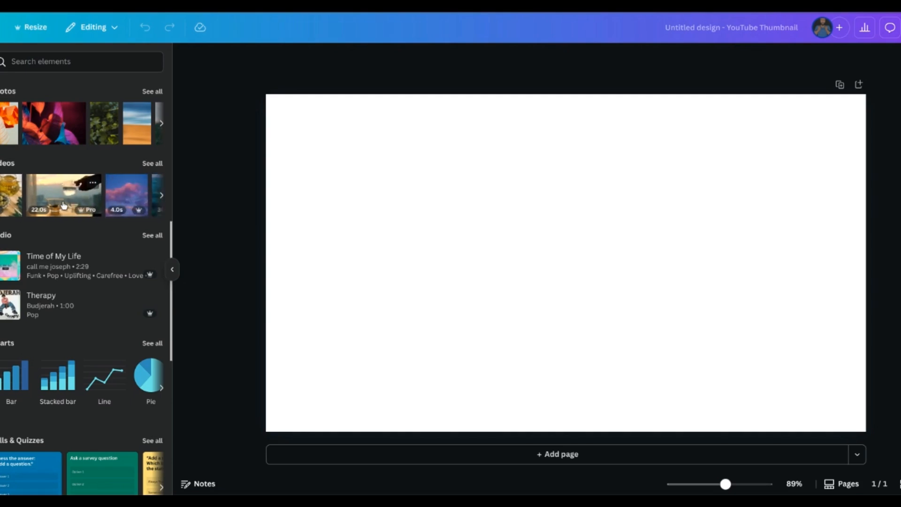
scroll(63, 206, down, 10)
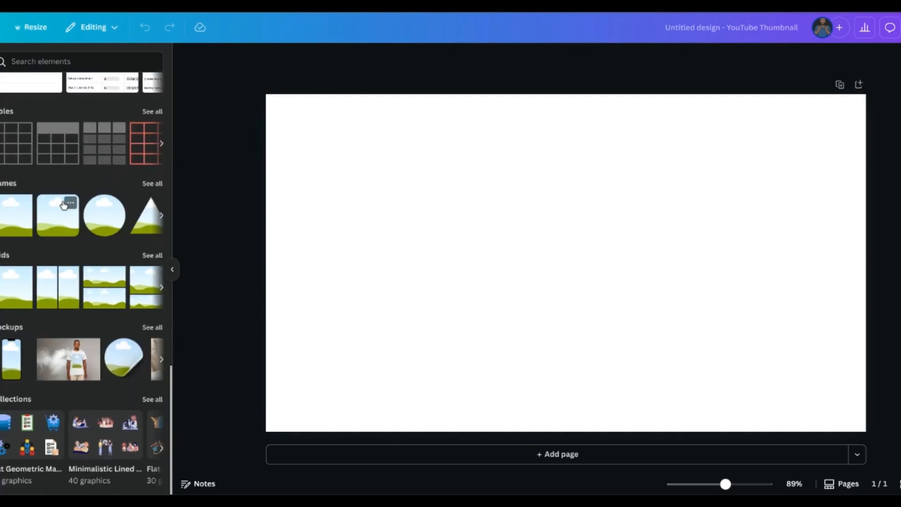
scroll(63, 205, up, 10)
Search the elements library for "aura" and look through the matching videos.
click(95, 60)
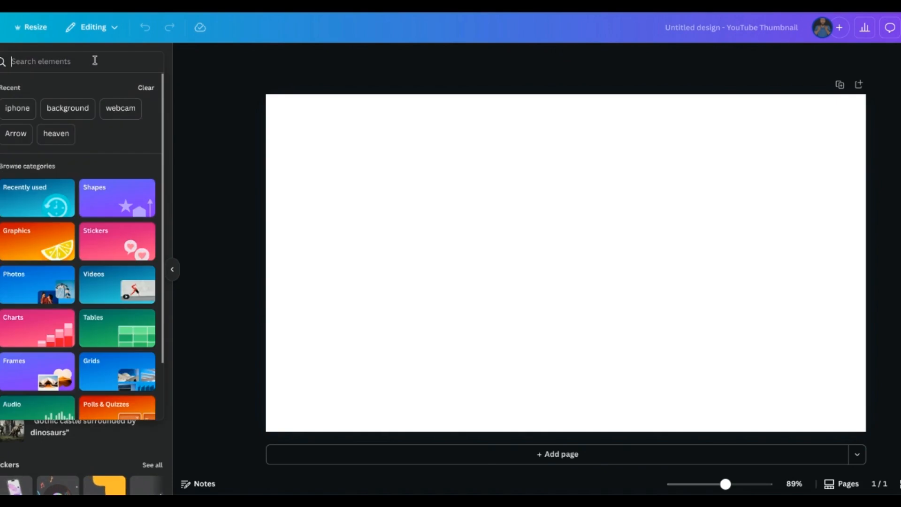
text(aur)
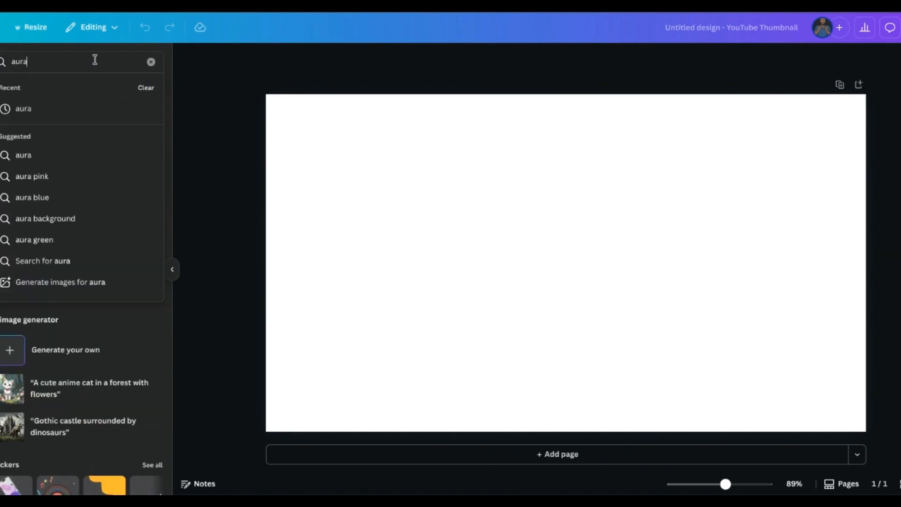
text(a)
key(Return)
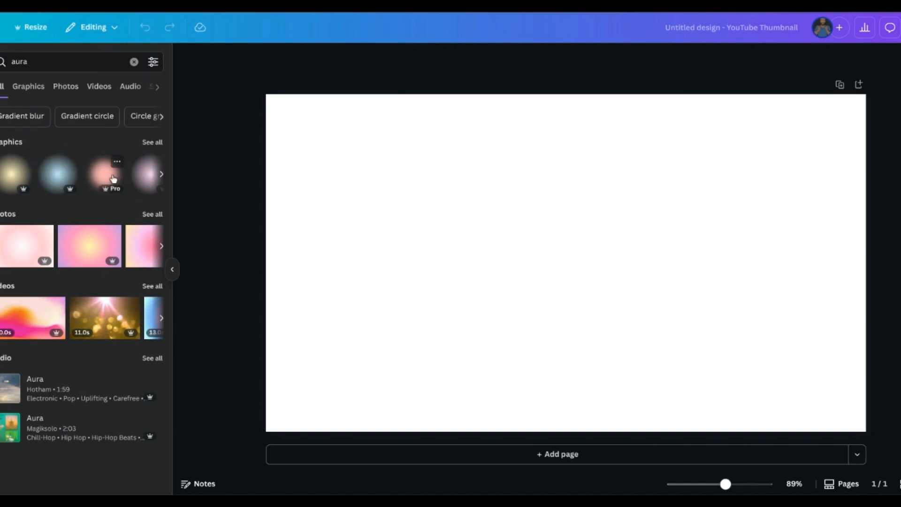
scroll(61, 318, right, 5)
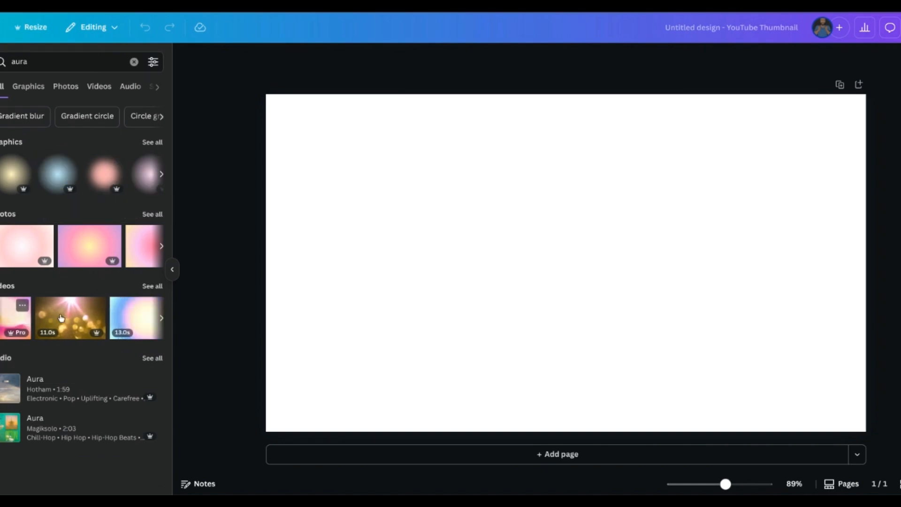
scroll(61, 318, right, 2)
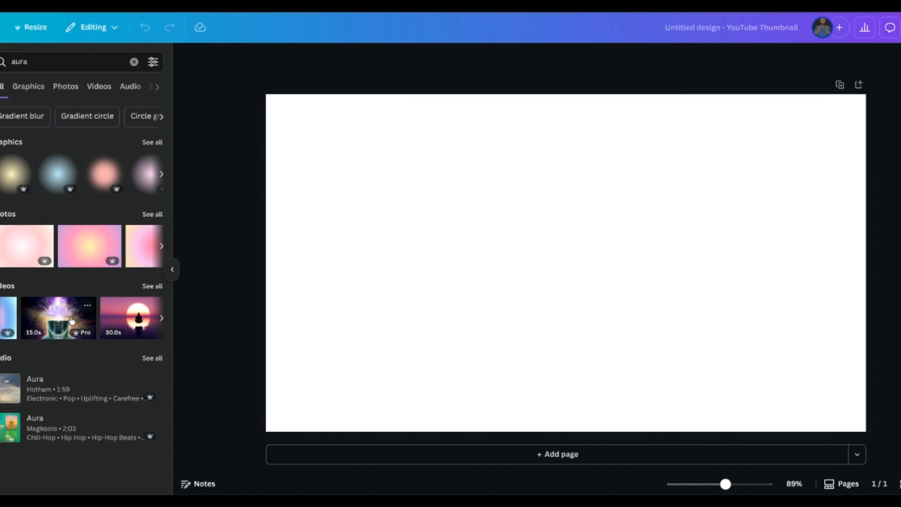
scroll(72, 321, right, 2)
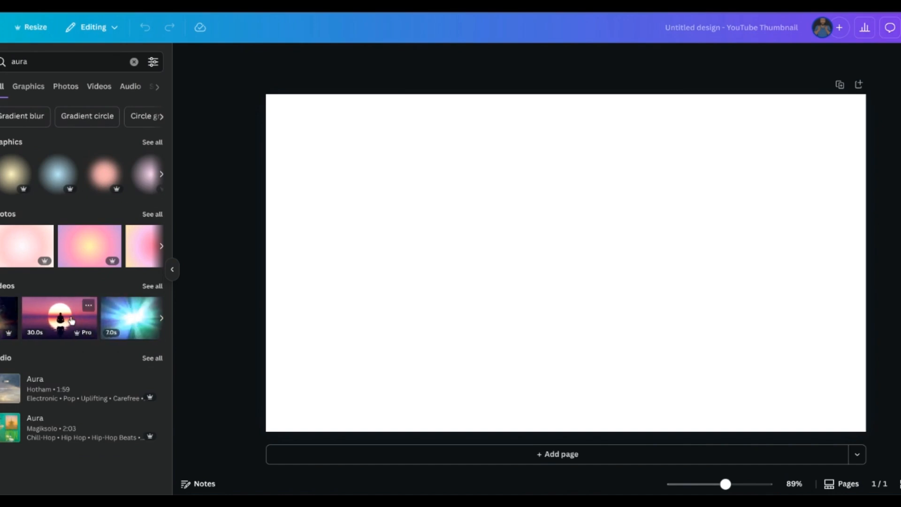
Replace the element search with "VR" and look through the matching videos.
click(134, 63)
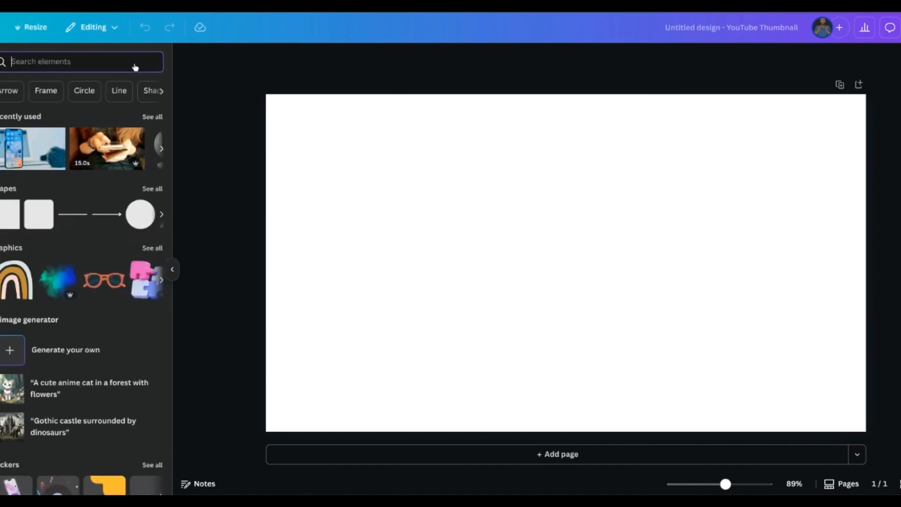
text(VR)
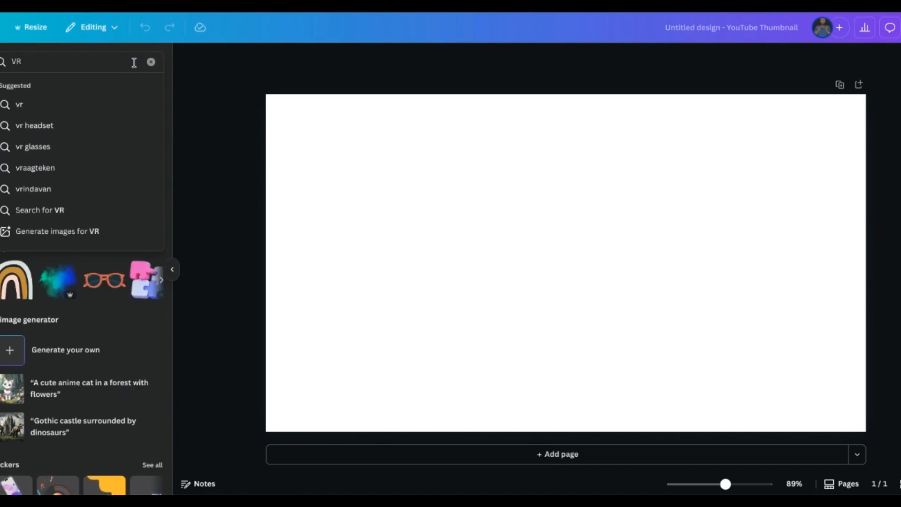
key(Return)
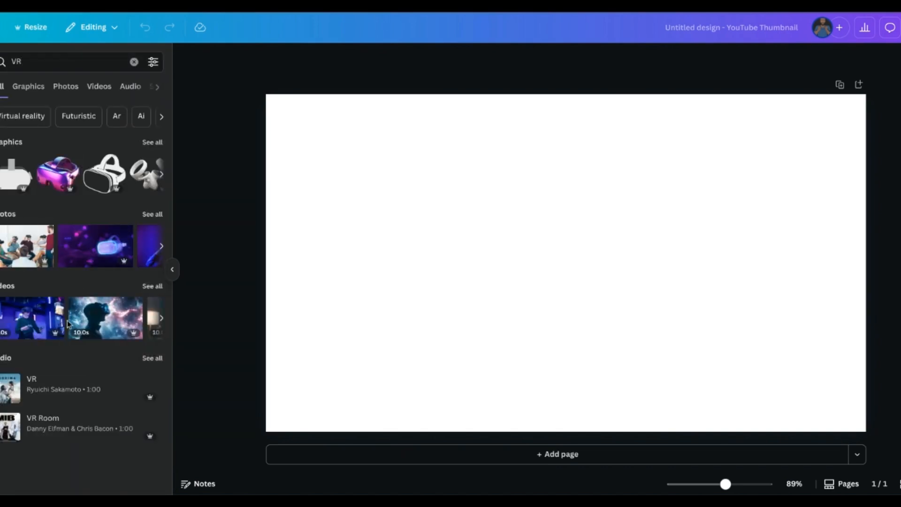
scroll(66, 323, right, 5)
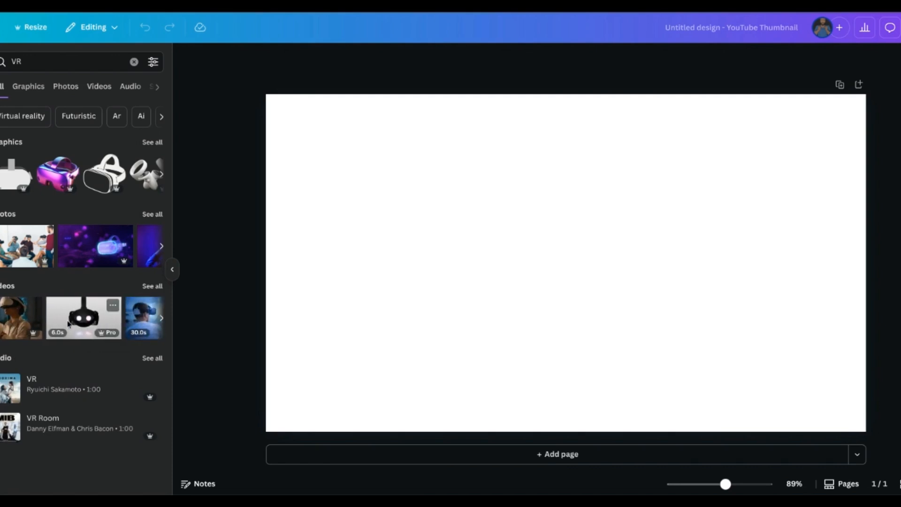
Look through the remaining VR videos, including the full list of video results.
scroll(66, 321, right, 4)
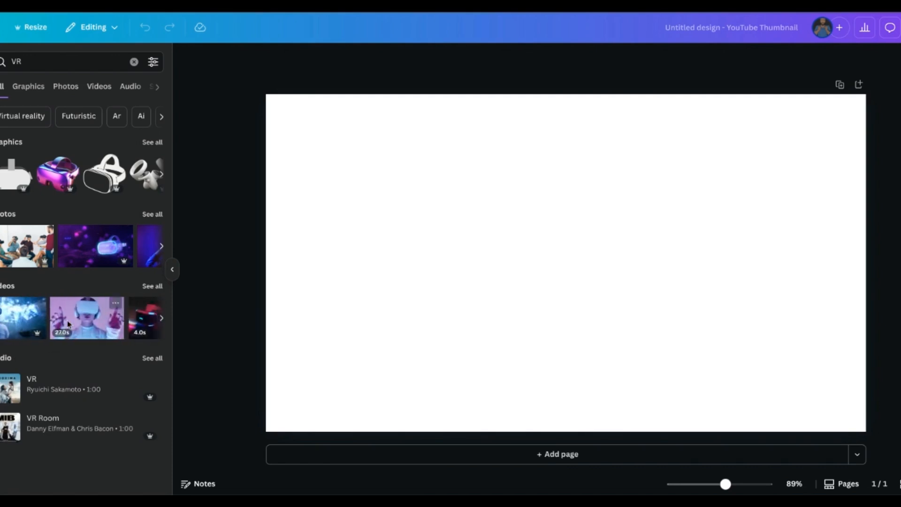
scroll(67, 320, right, 3)
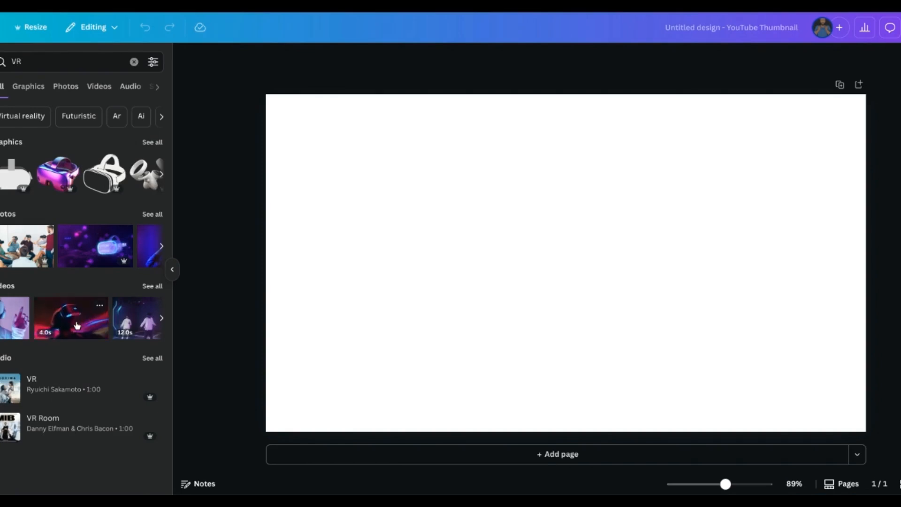
scroll(77, 325, right, 3)
scroll(77, 325, right, 2)
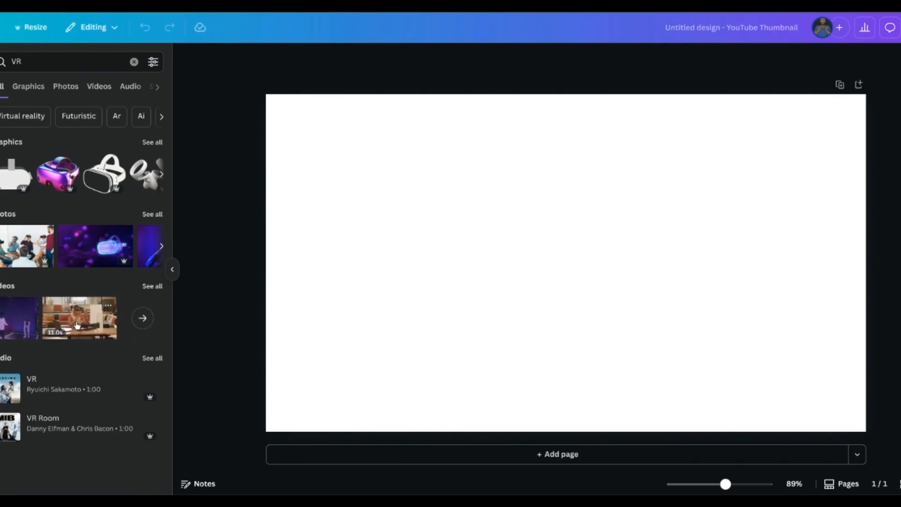
click(135, 318)
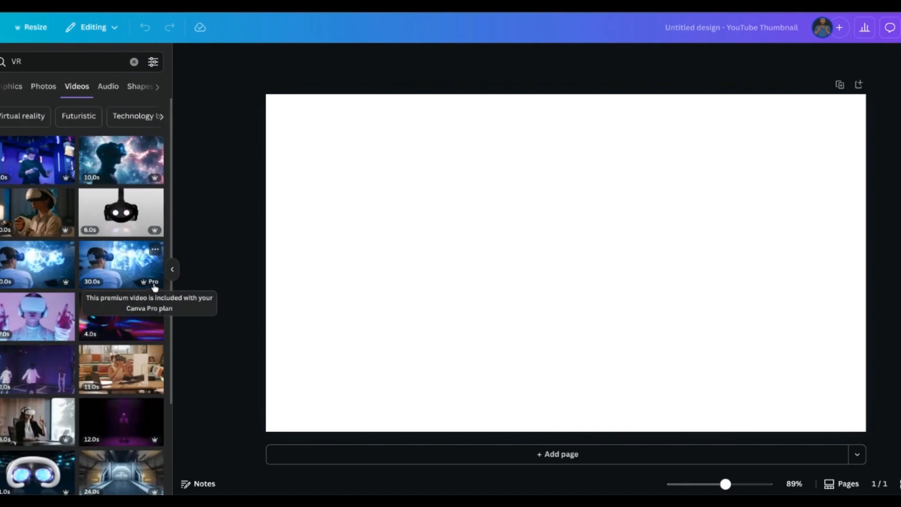
scroll(155, 286, down, 5)
scroll(149, 291, down, 5)
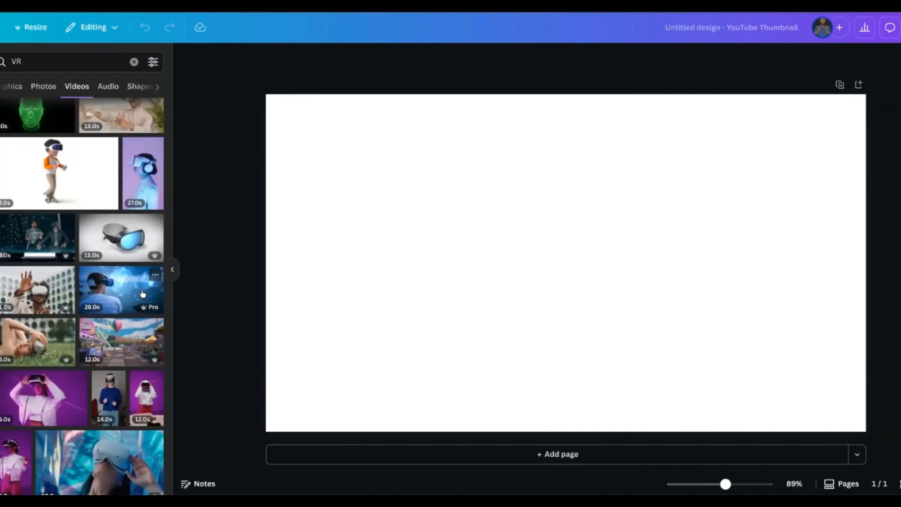
scroll(142, 294, down, 10)
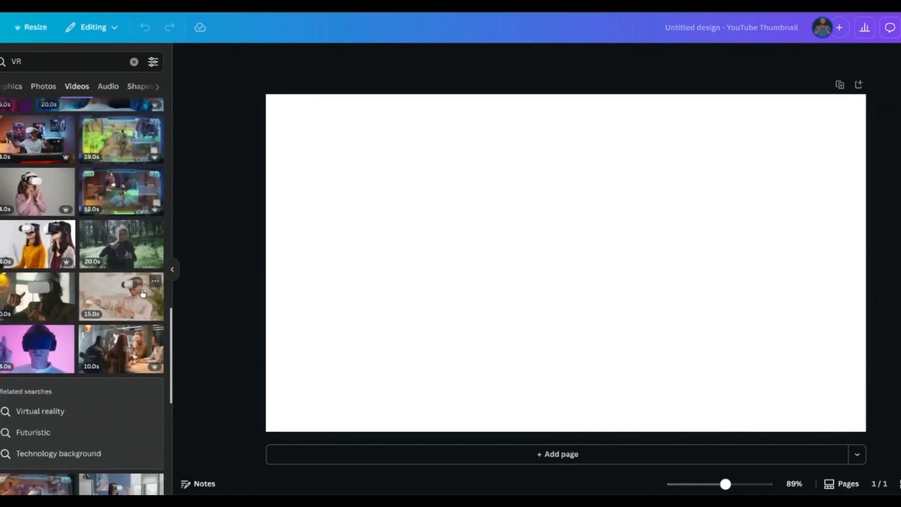
scroll(142, 294, down, 3)
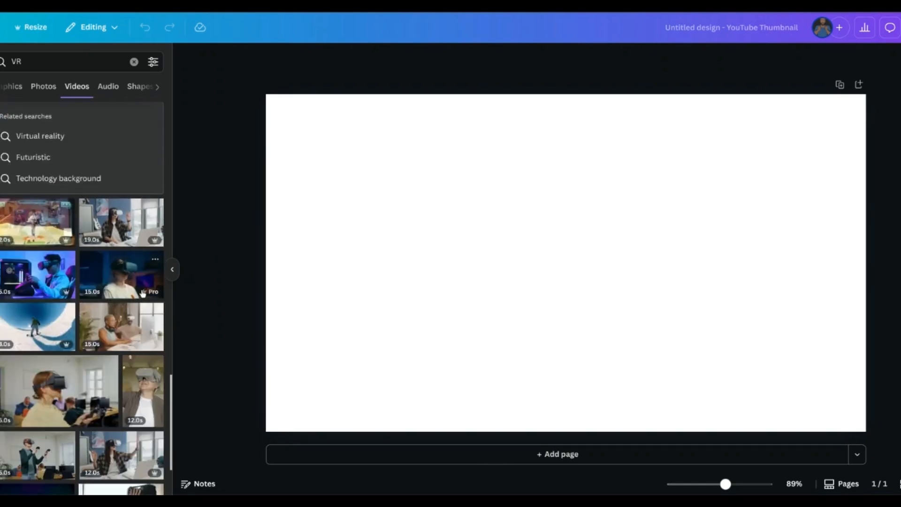
Switch to the related search "Virtual reality" and look through the matching videos.
click(55, 144)
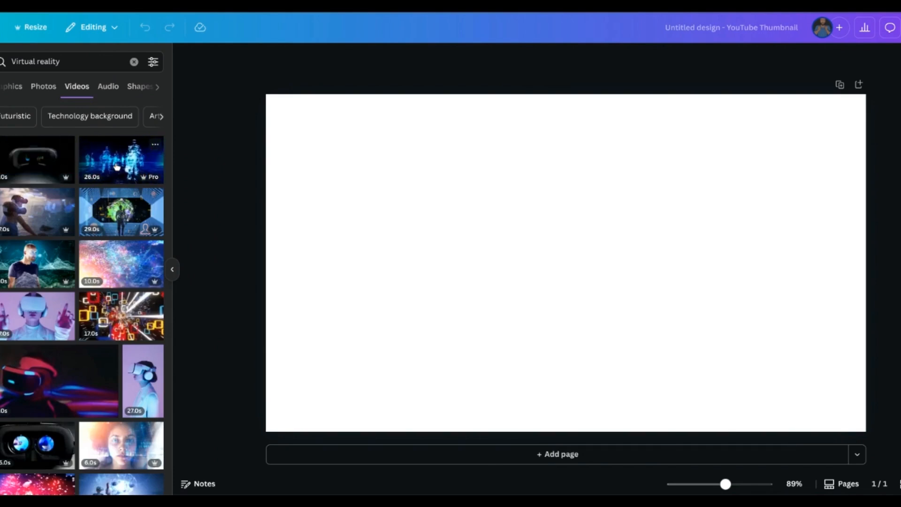
scroll(116, 167, down, 5)
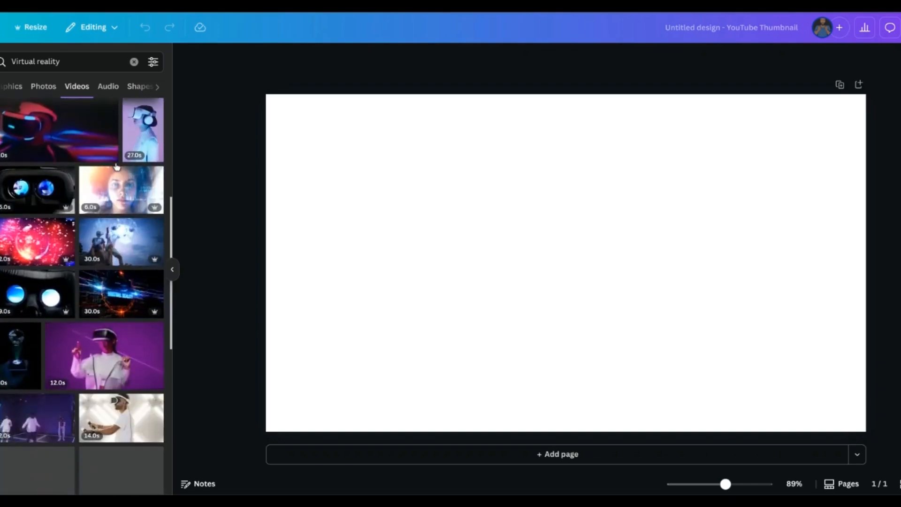
scroll(117, 187, down, 1)
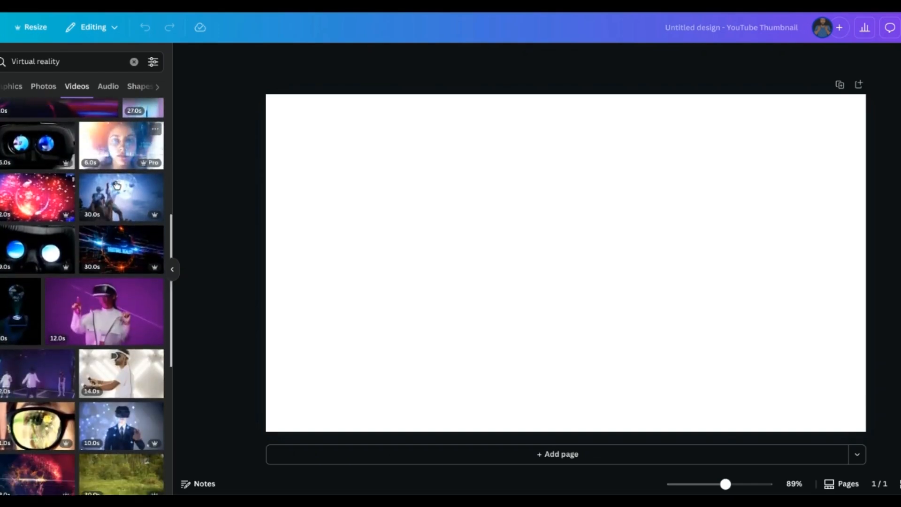
scroll(122, 246, down, 1)
scroll(123, 250, down, 3)
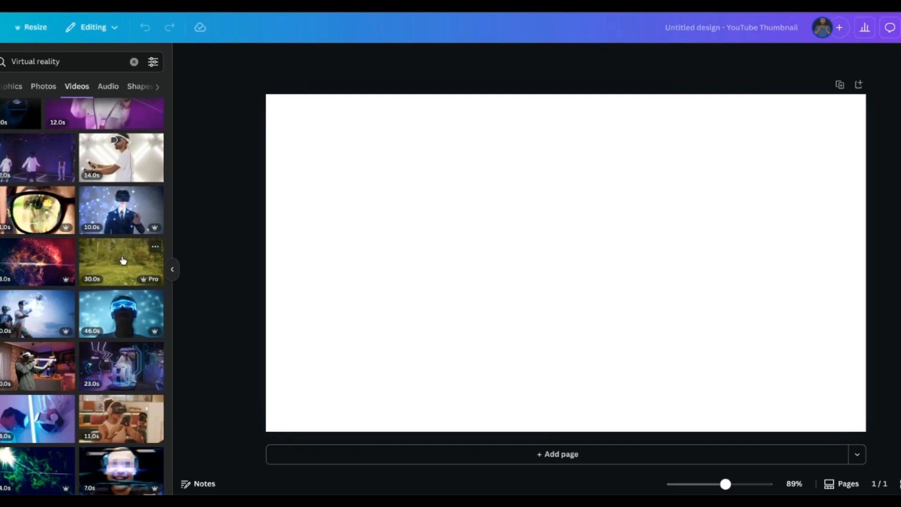
scroll(123, 259, up, 5)
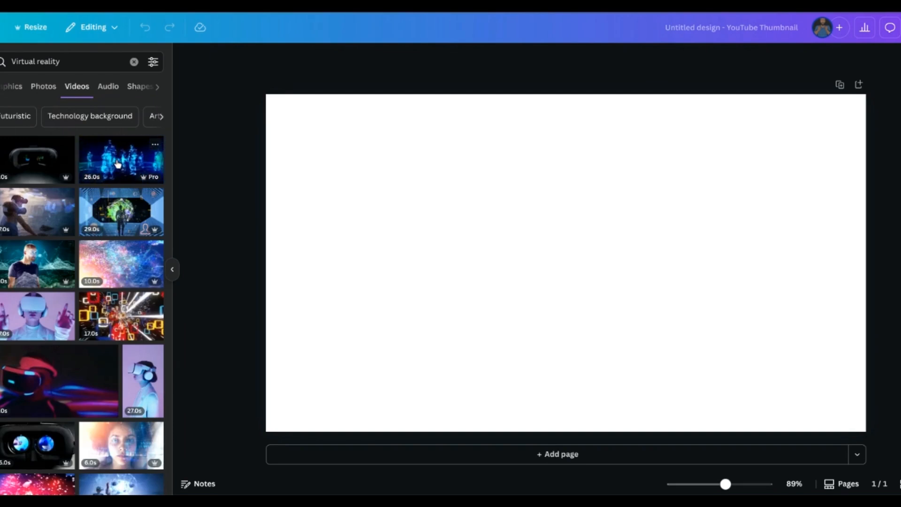
Fill the page with the 26-second video of glowing blue digital figures and pause it in its trim view.
drag(118, 164, 290, 177)
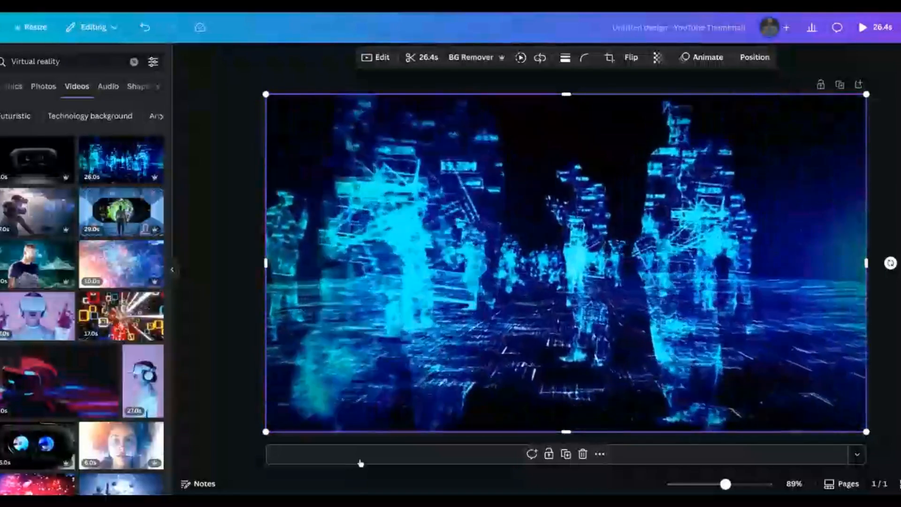
click(354, 350)
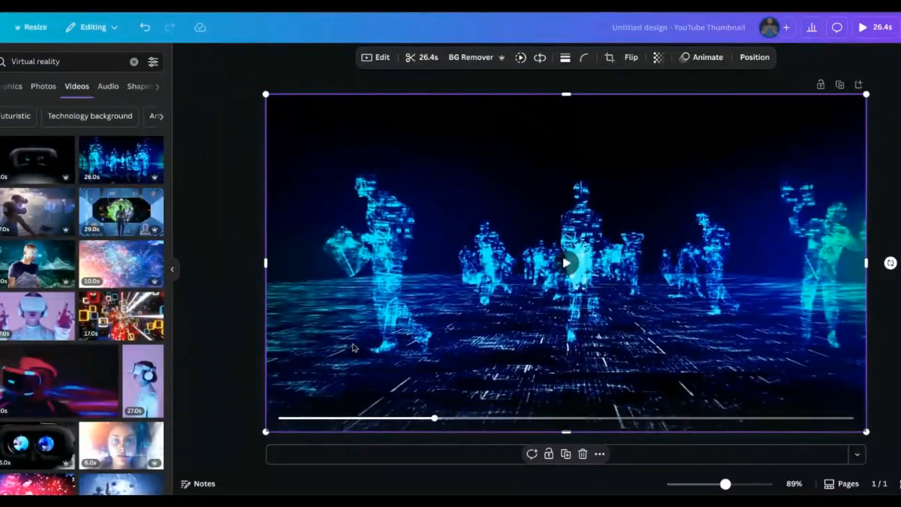
click(409, 58)
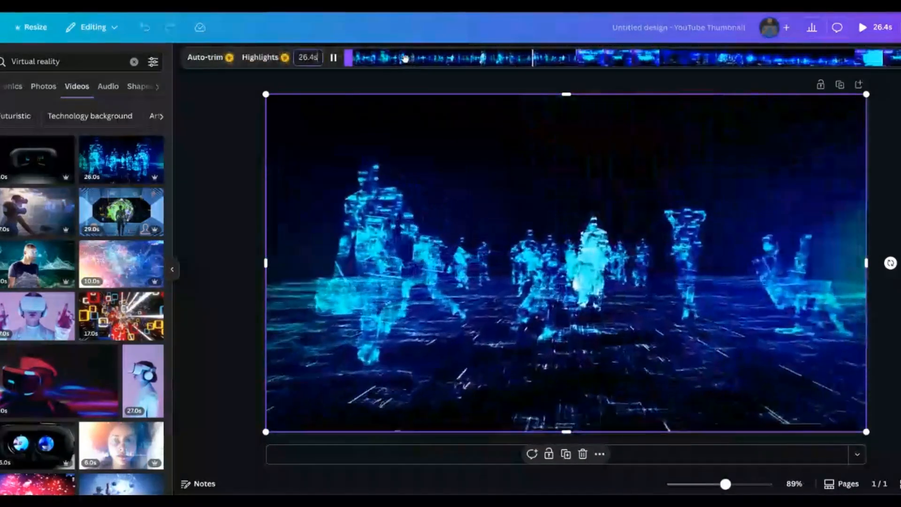
click(332, 58)
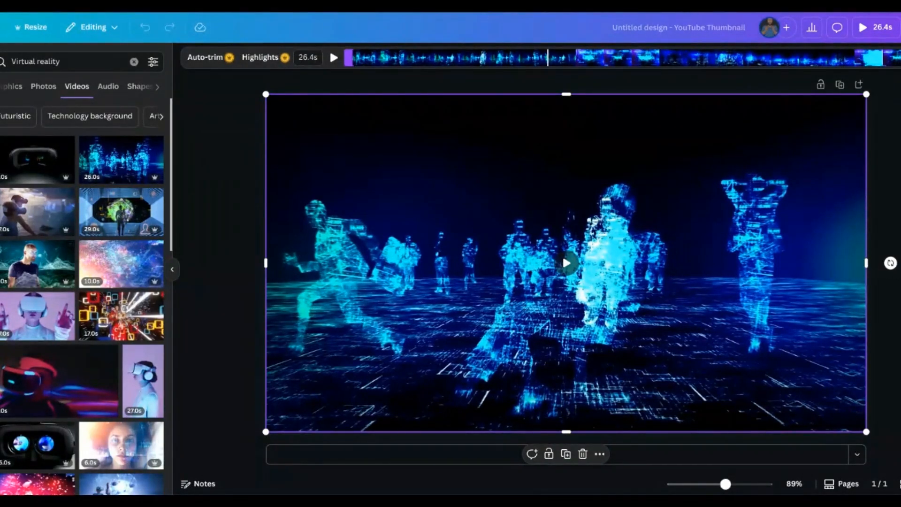
Add the uploaded photo of the man in the VR headset and place it on the right half of the design.
click(0, 218)
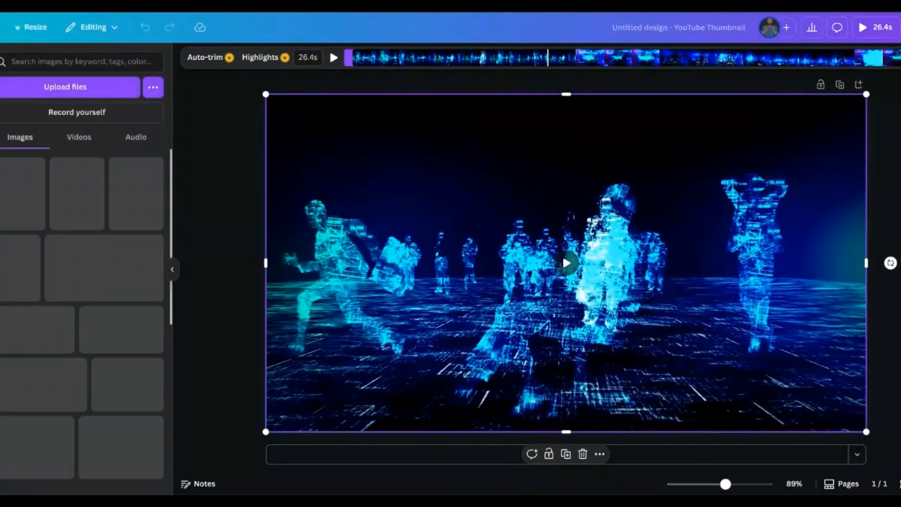
click(14, 271)
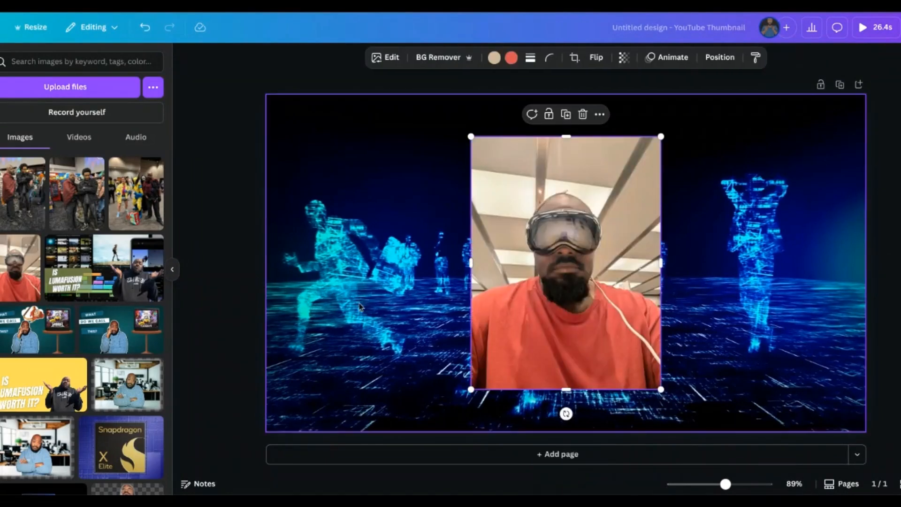
drag(591, 317, 704, 344)
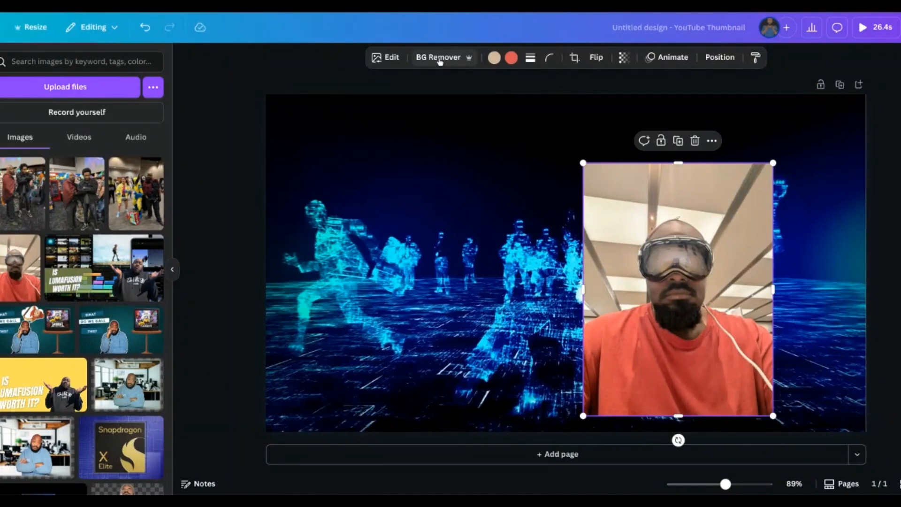
Remove the headset photo's background and shift the cutout slightly over the video.
click(439, 59)
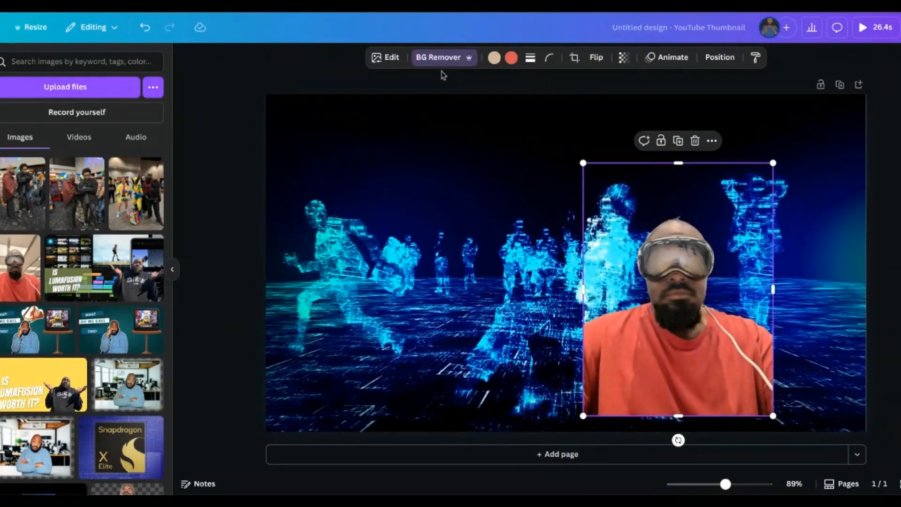
drag(685, 268, 702, 256)
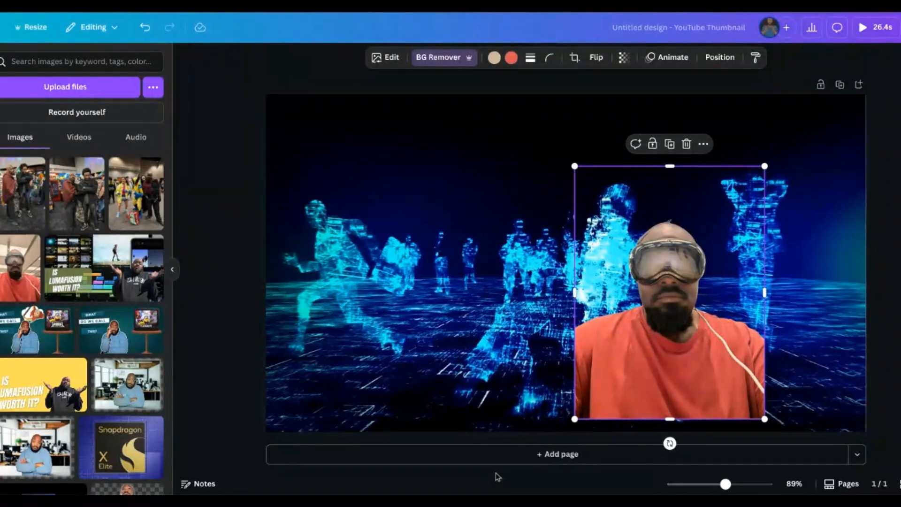
click(859, 454)
click(860, 456)
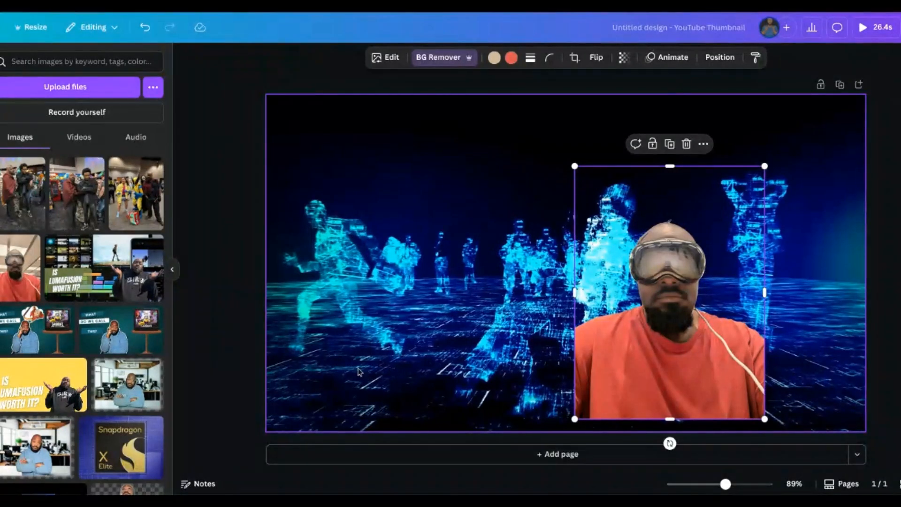
Select the background video and scrub it back to an early frame with large glowing figures.
click(238, 376)
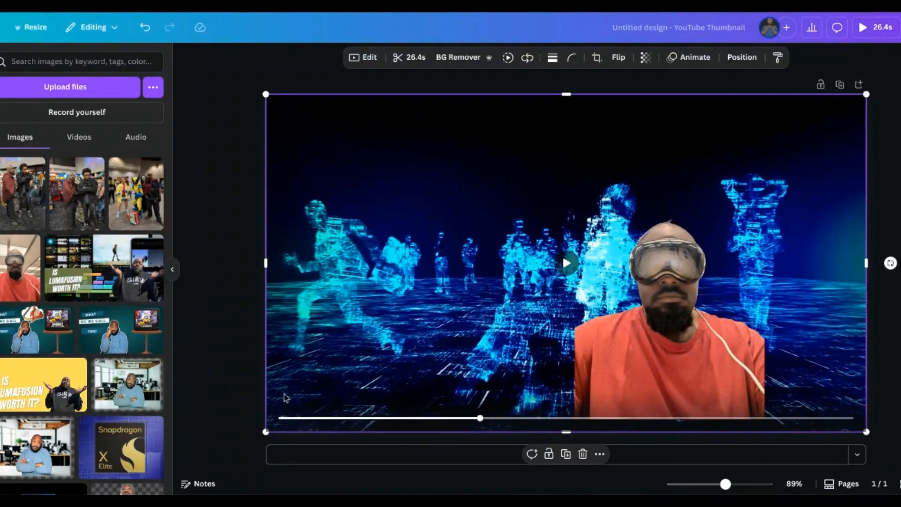
click(329, 417)
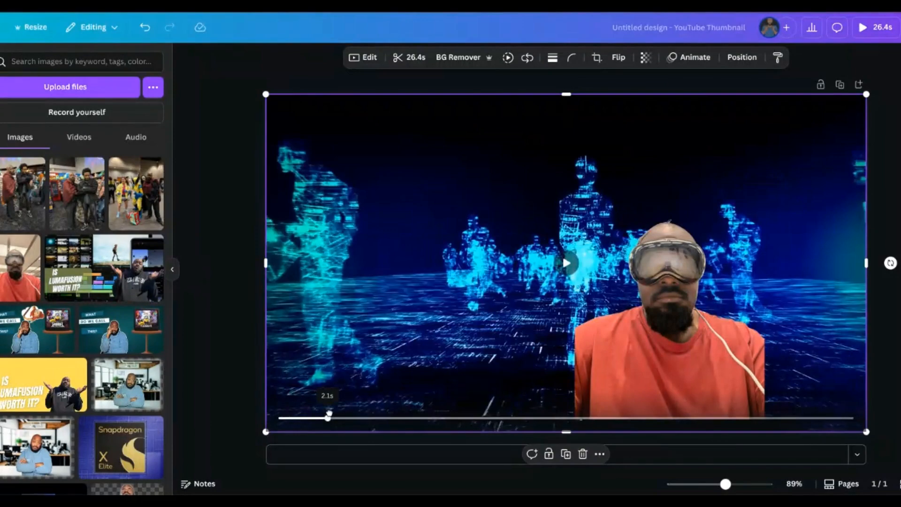
drag(328, 415, 303, 411)
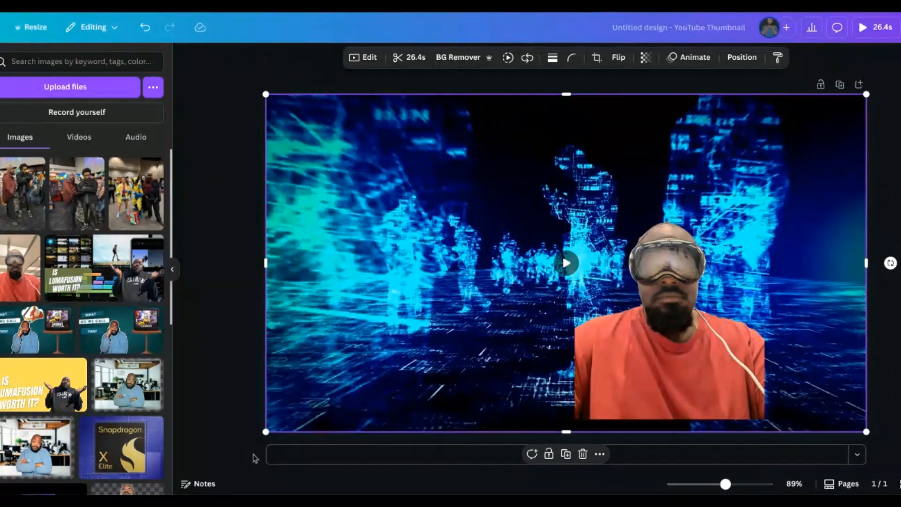
click(230, 465)
click(354, 380)
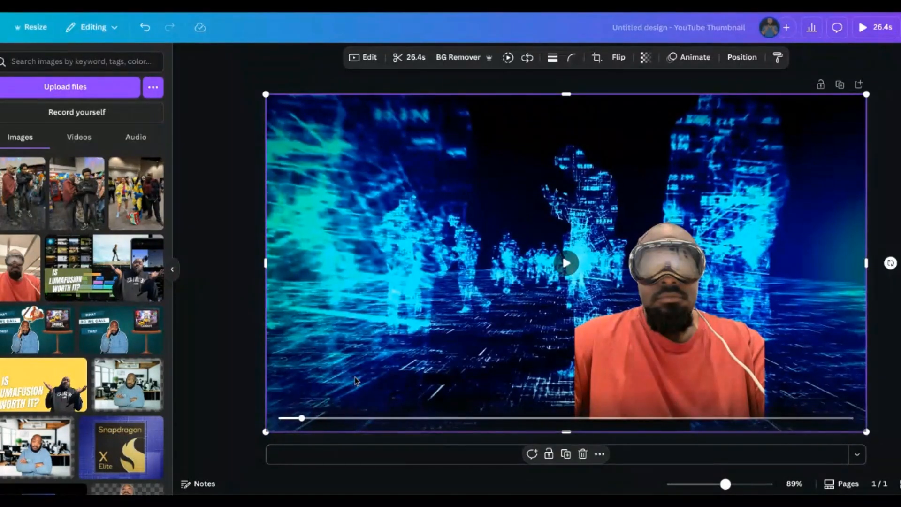
double_click(354, 380)
key(Escape)
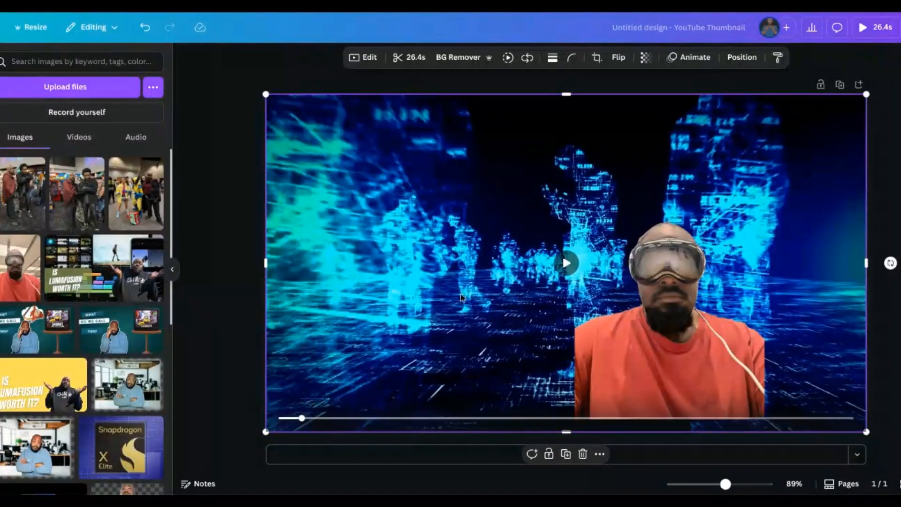
Examine the background video's editing and speed options and replay the clip in its trim timeline.
click(371, 57)
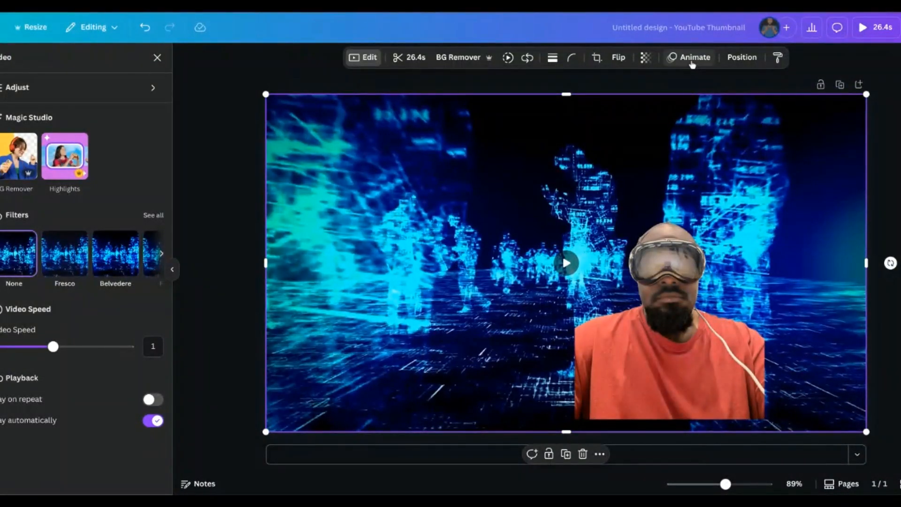
click(509, 58)
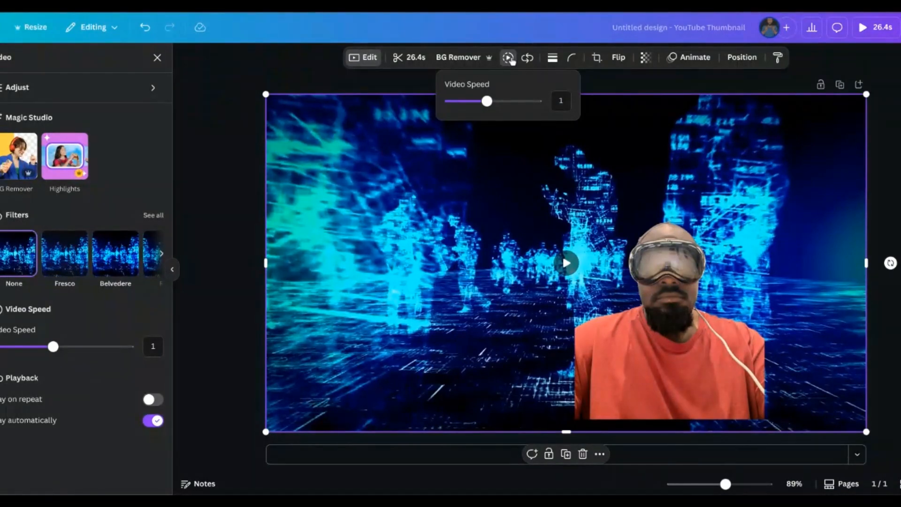
click(411, 58)
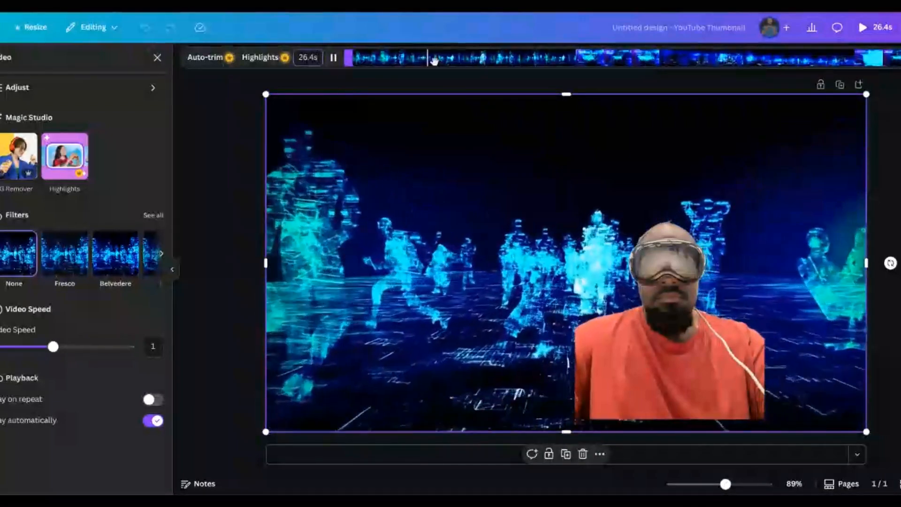
mouse_move(884, 58)
mouse_down()
mouse_move(784, 60)
mouse_move(900, 60)
mouse_up()
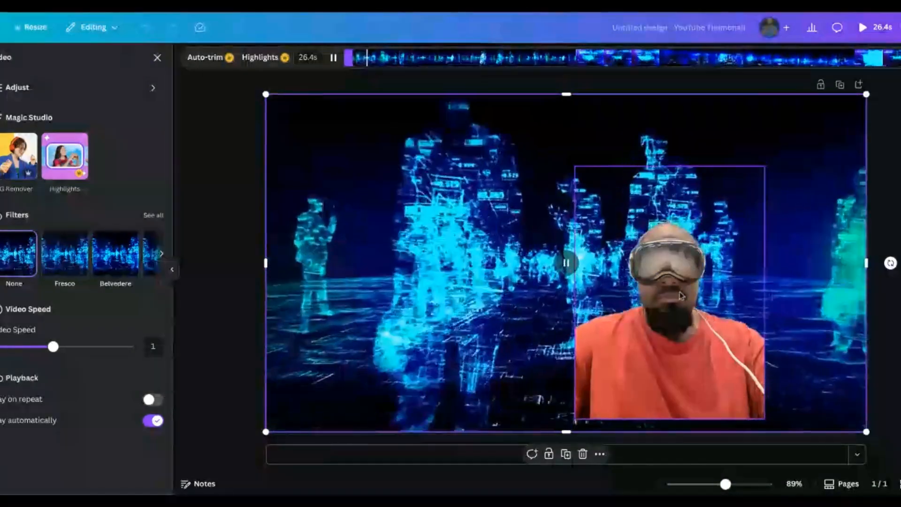
Move the headset cutout down so its base sits on the lower edge of the design.
click(684, 296)
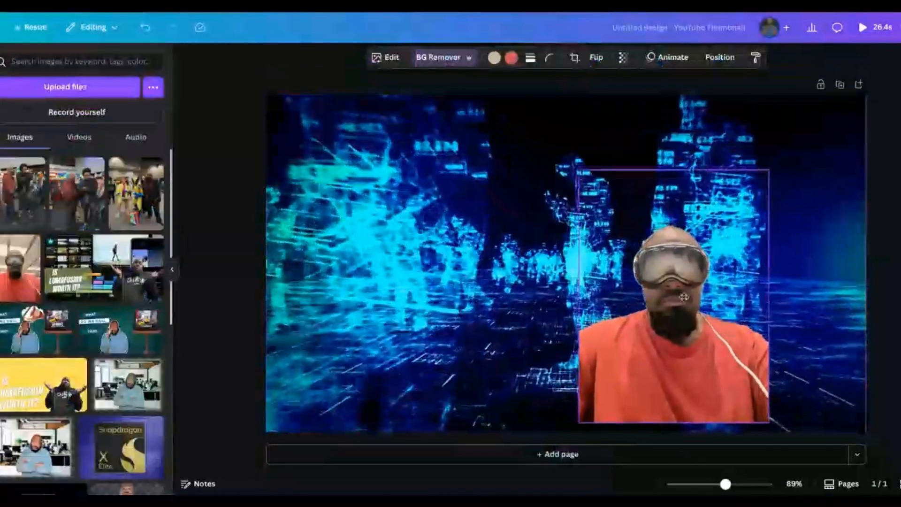
drag(683, 297, 686, 306)
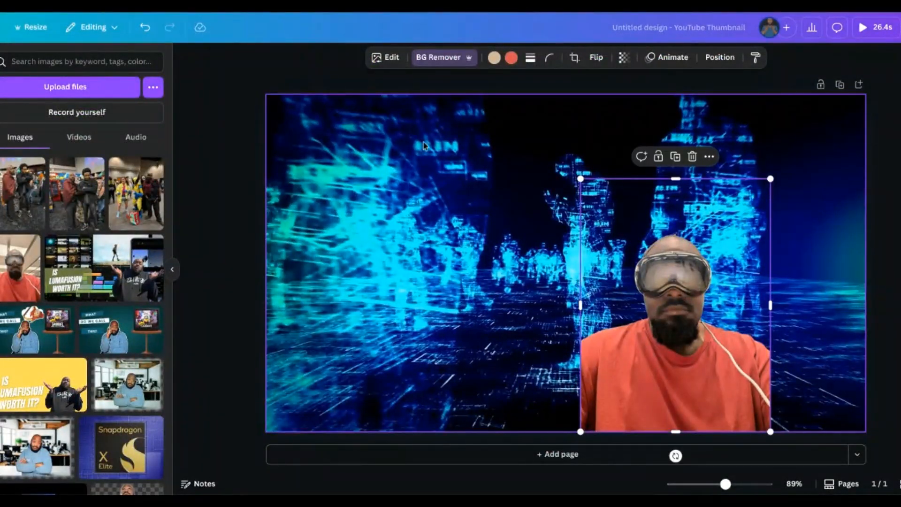
Apply the Fresco filter to the headset cutout and give it the Whip Slide entrance animation.
click(385, 57)
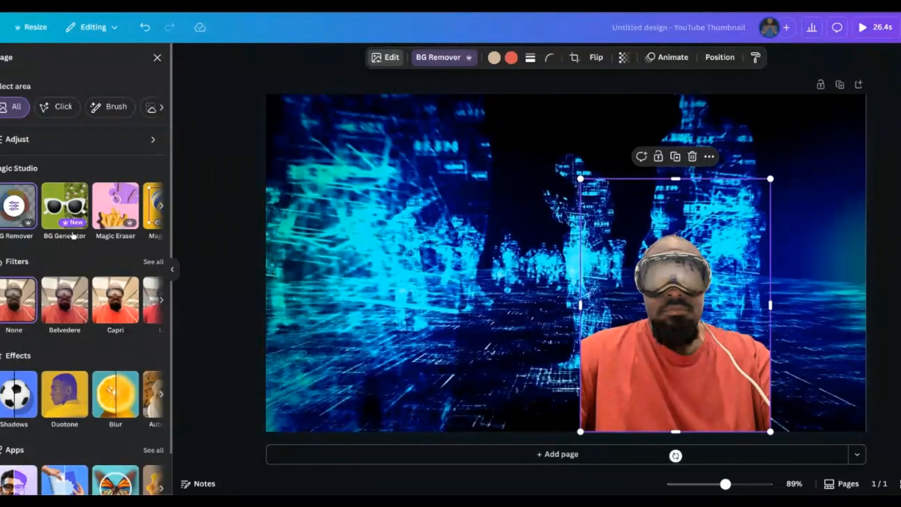
click(154, 262)
scroll(31, 282, down, 4)
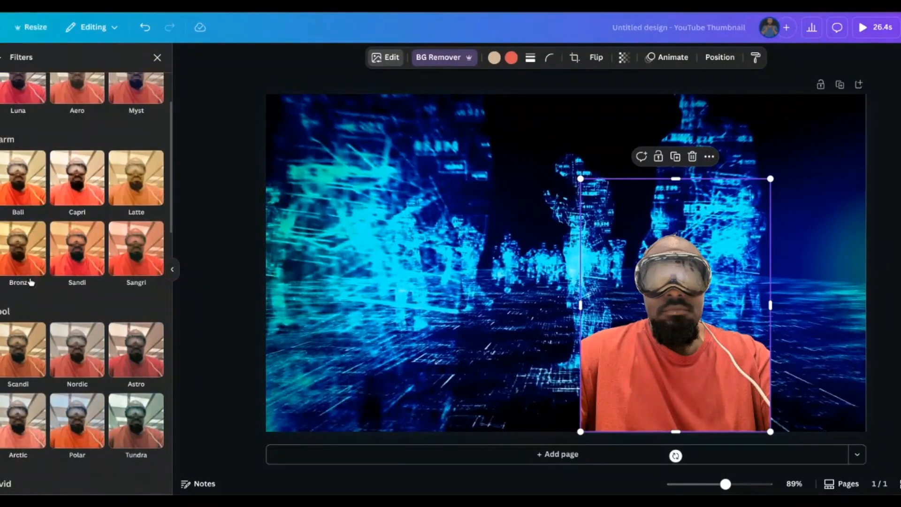
scroll(30, 282, up, 5)
click(11, 213)
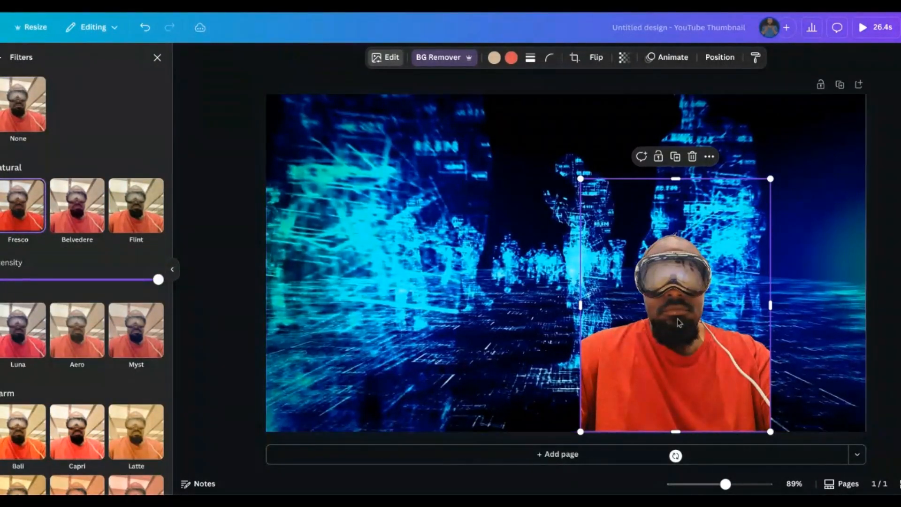
click(676, 57)
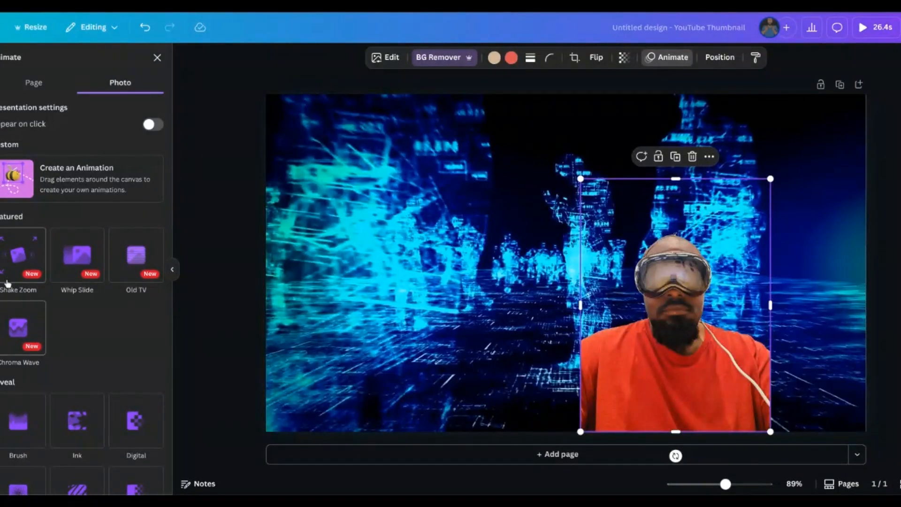
click(78, 259)
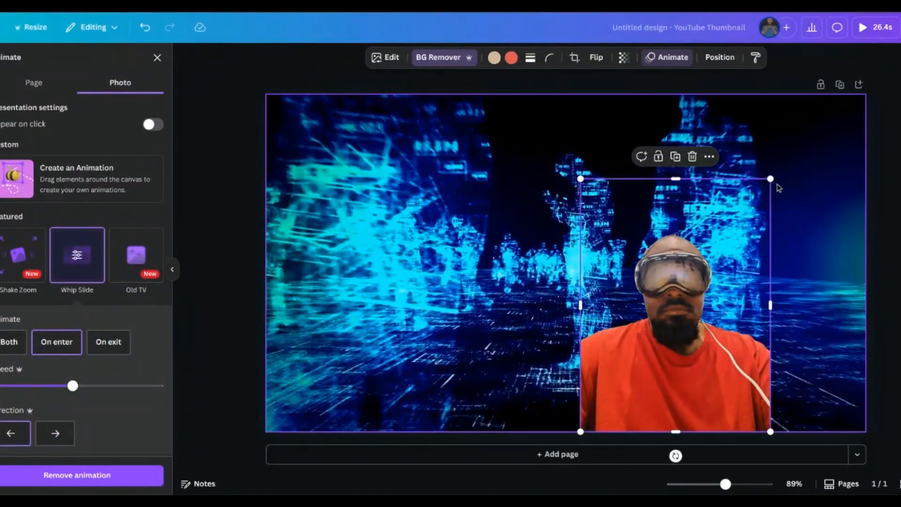
Enlarge the headset cutout until it fills the whole design and play the full-screen preview.
drag(574, 305, 478, 306)
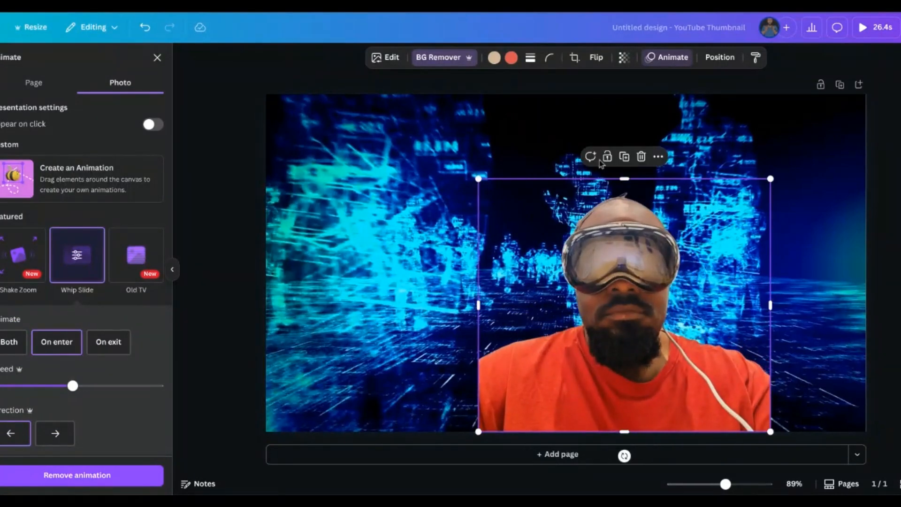
drag(624, 173, 626, 94)
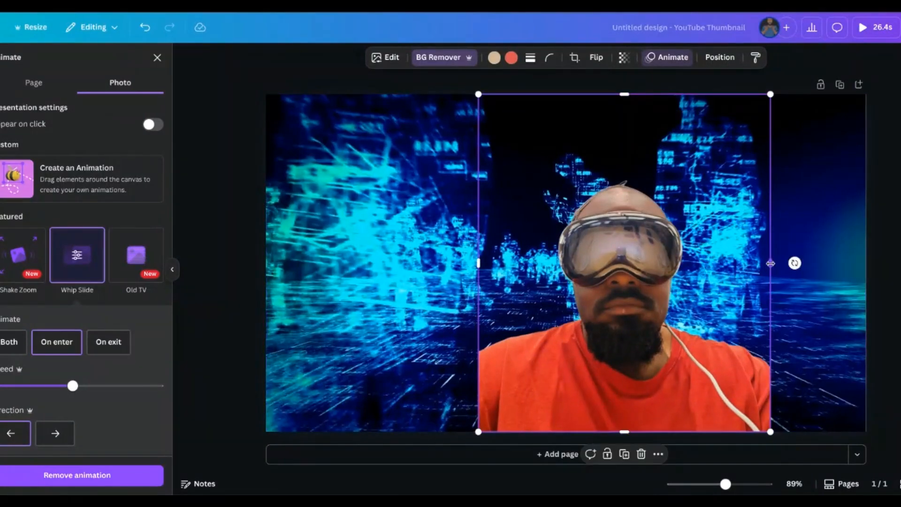
drag(770, 264, 868, 275)
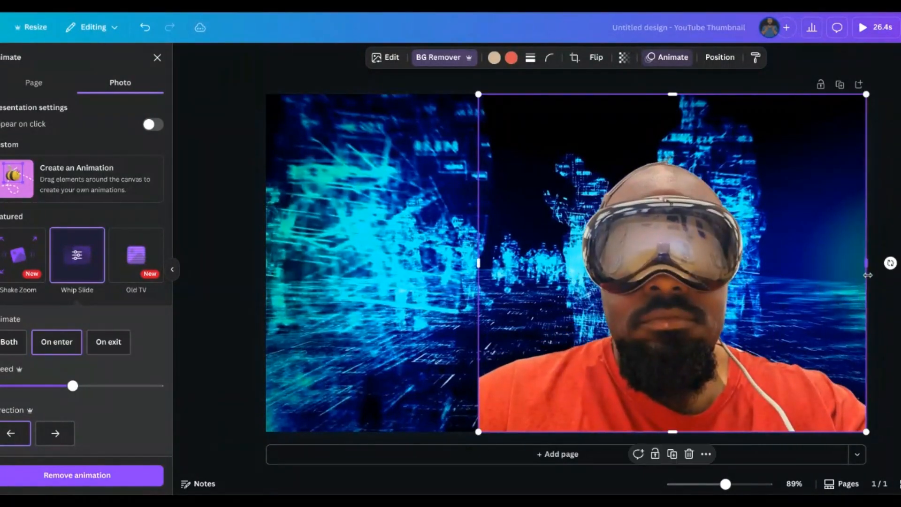
drag(479, 263, 266, 242)
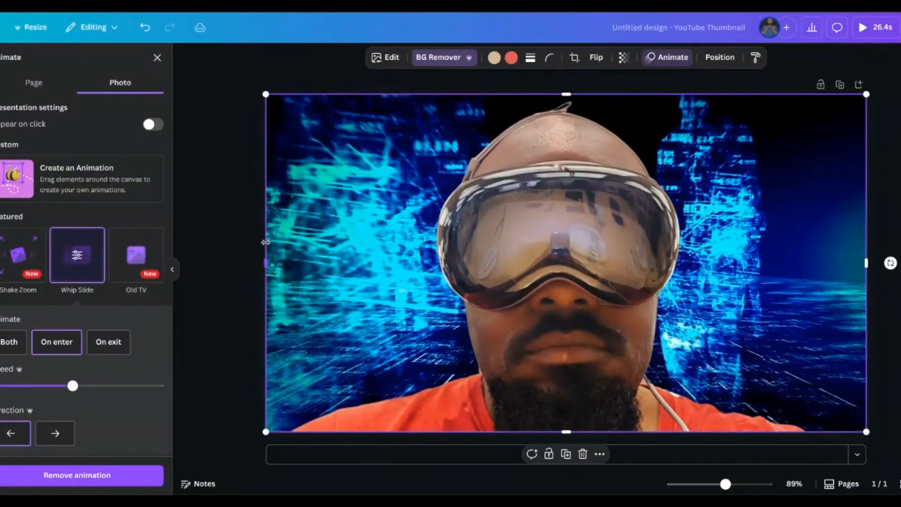
click(873, 31)
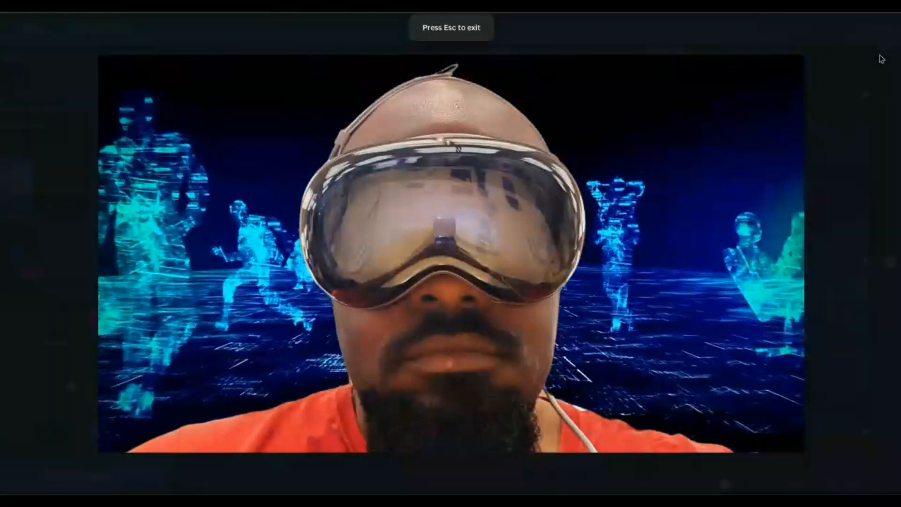
key(Escape)
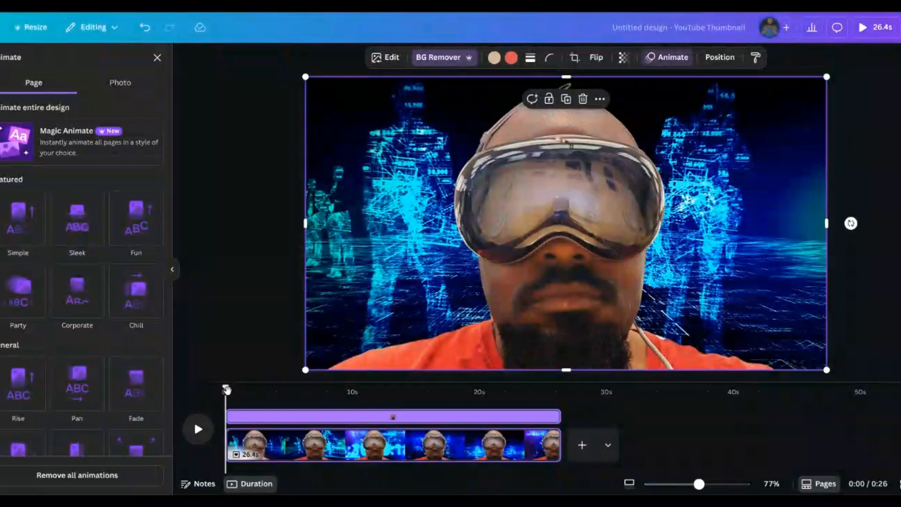
Split the page 3.9 seconds in and delete the headset cutout from the first part.
drag(226, 390, 277, 400)
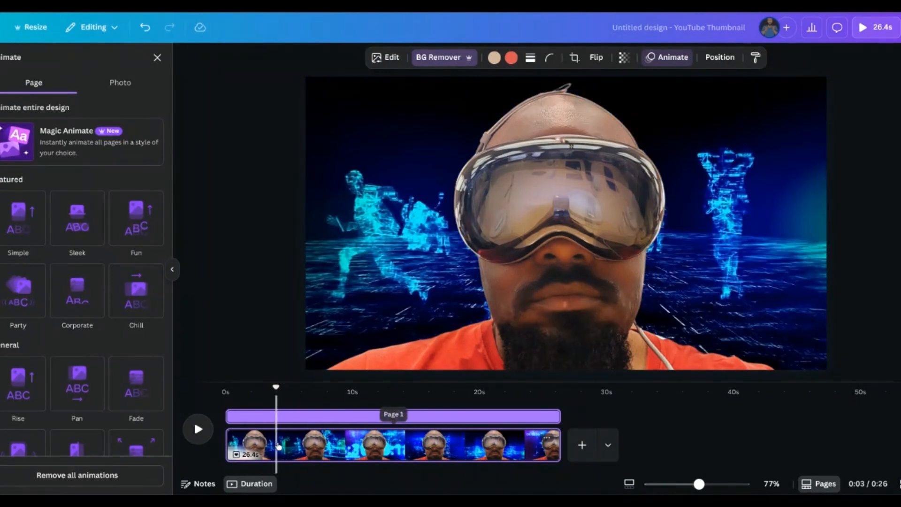
right_click(277, 446)
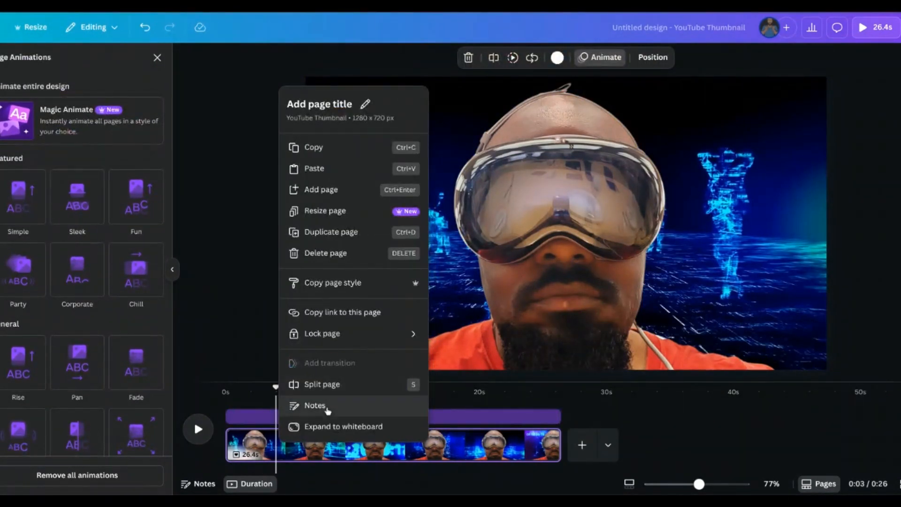
click(322, 384)
click(266, 432)
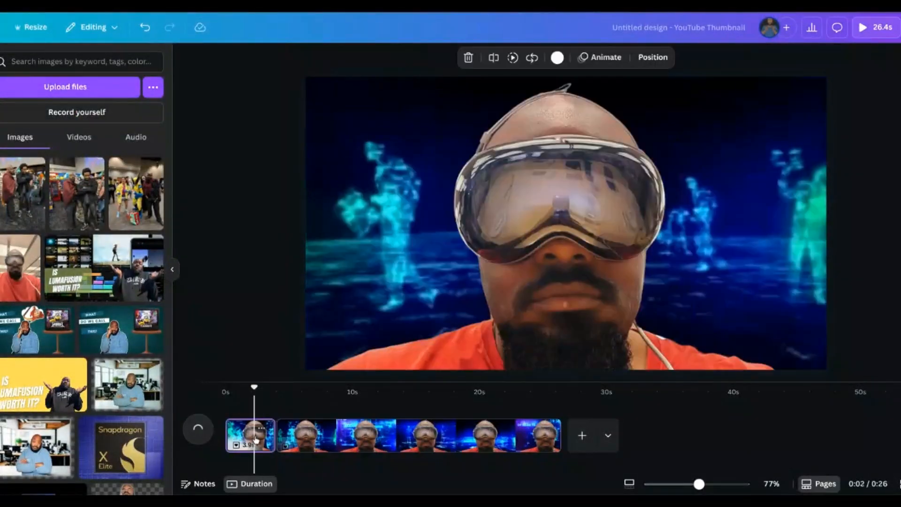
click(493, 312)
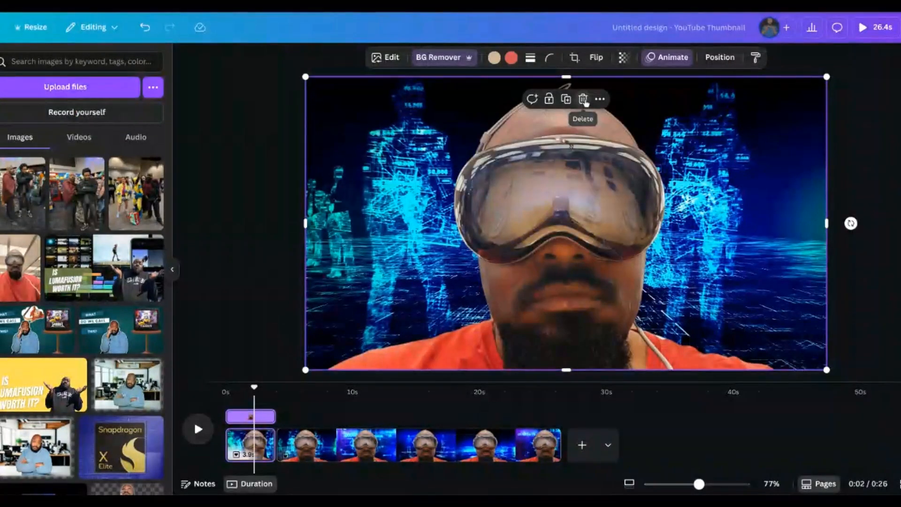
click(583, 98)
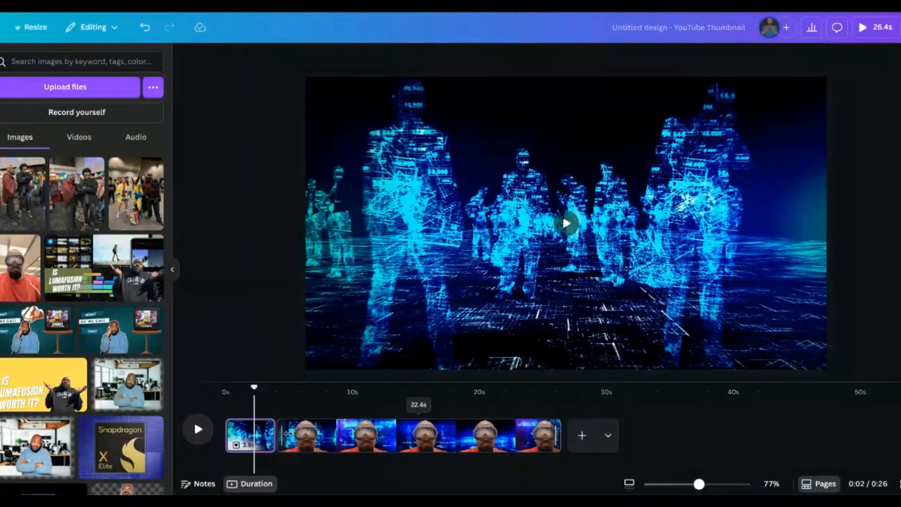
Play the sequence from the start and shorten the first page to 3.1 seconds.
click(288, 437)
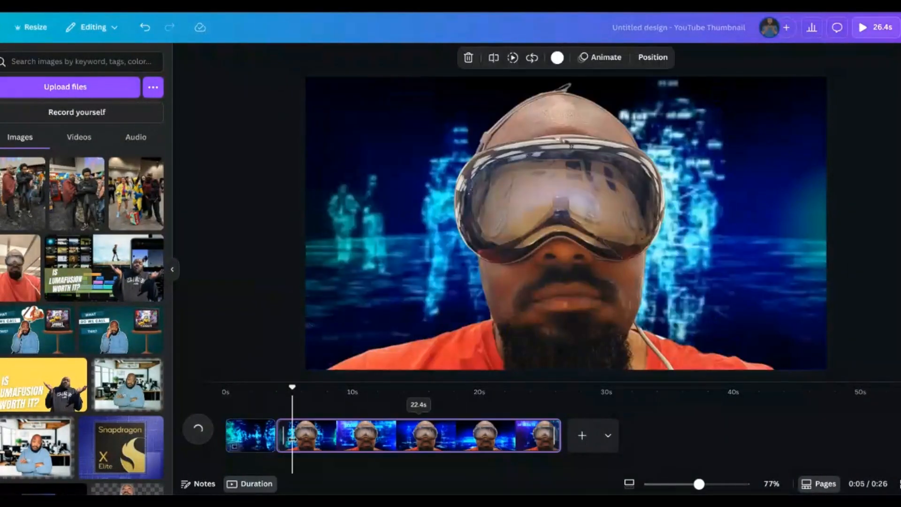
drag(289, 399, 230, 399)
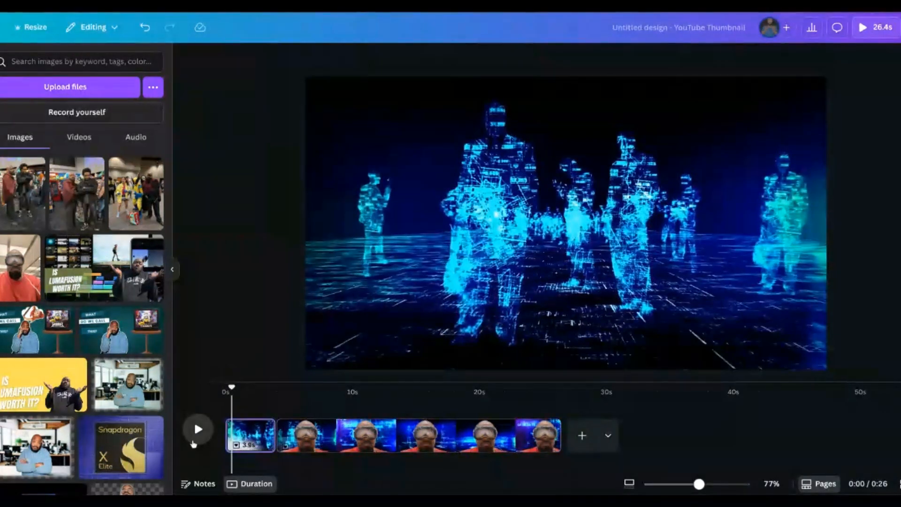
click(197, 428)
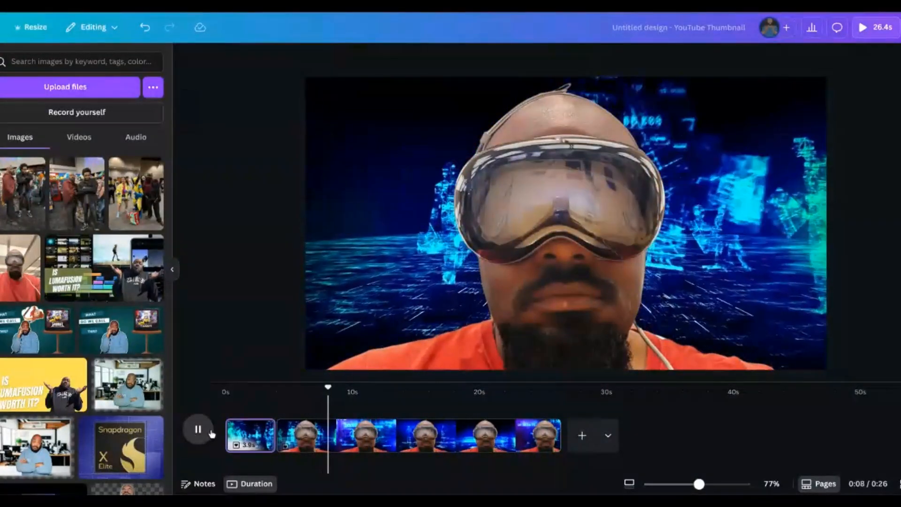
click(198, 430)
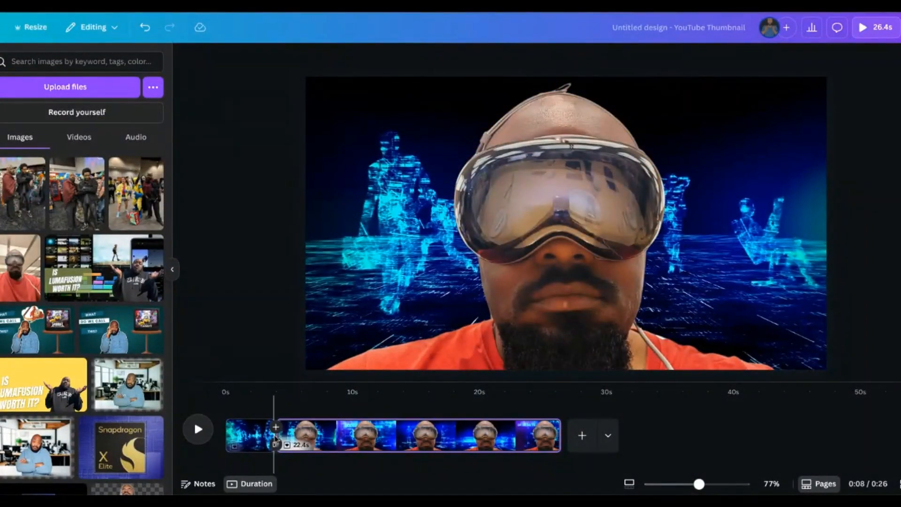
drag(268, 435, 258, 434)
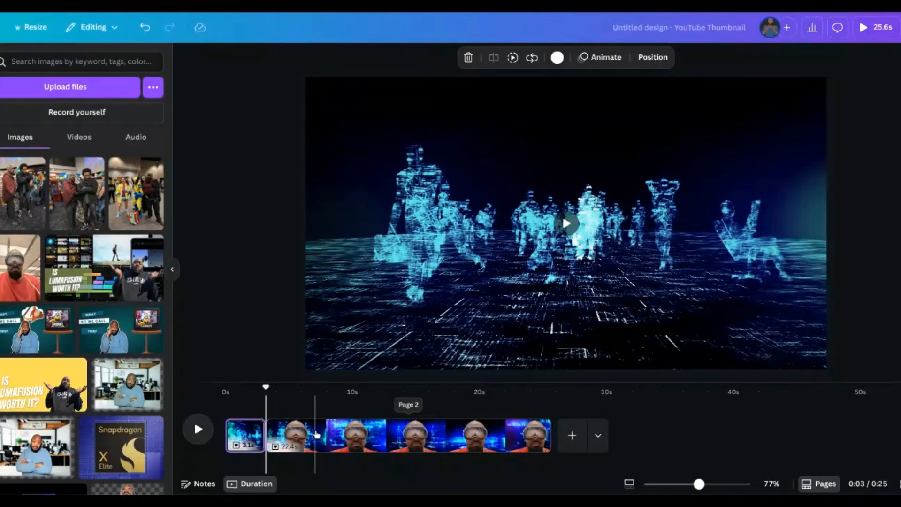
Browse the virtual reality videos and split the second page at the 0:07 mark, making its first part 4.1 seconds long.
drag(269, 382, 308, 406)
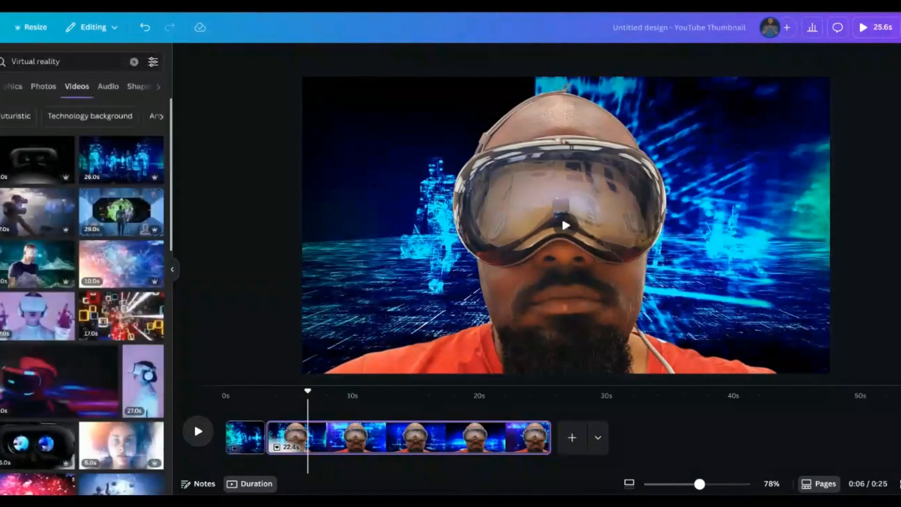
scroll(64, 245, down, 10)
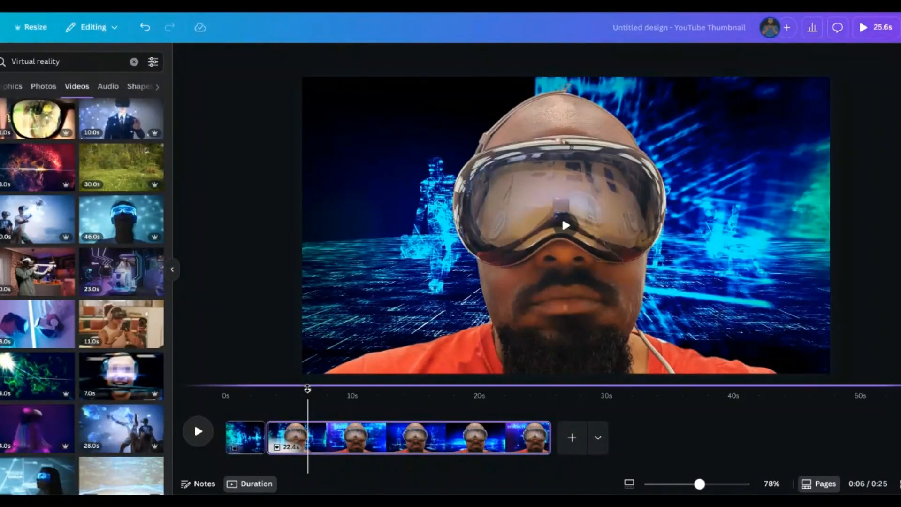
drag(308, 390, 321, 398)
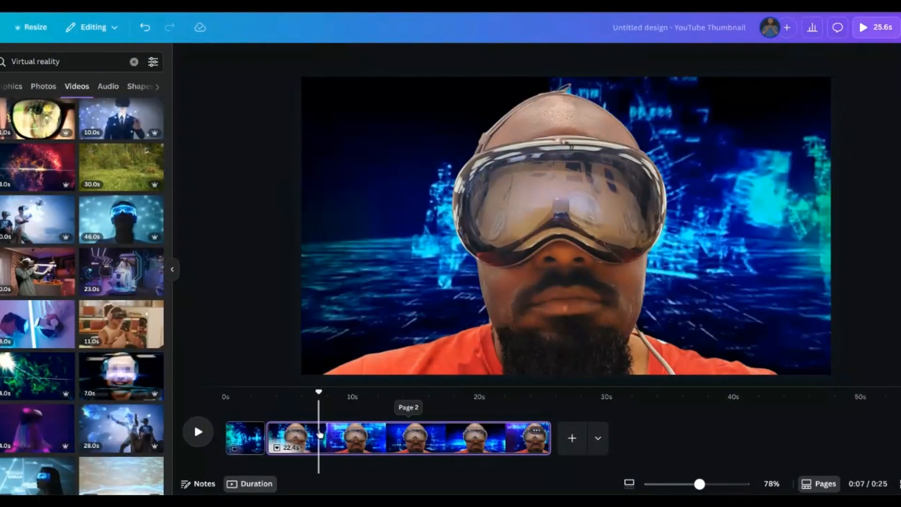
right_click(321, 434)
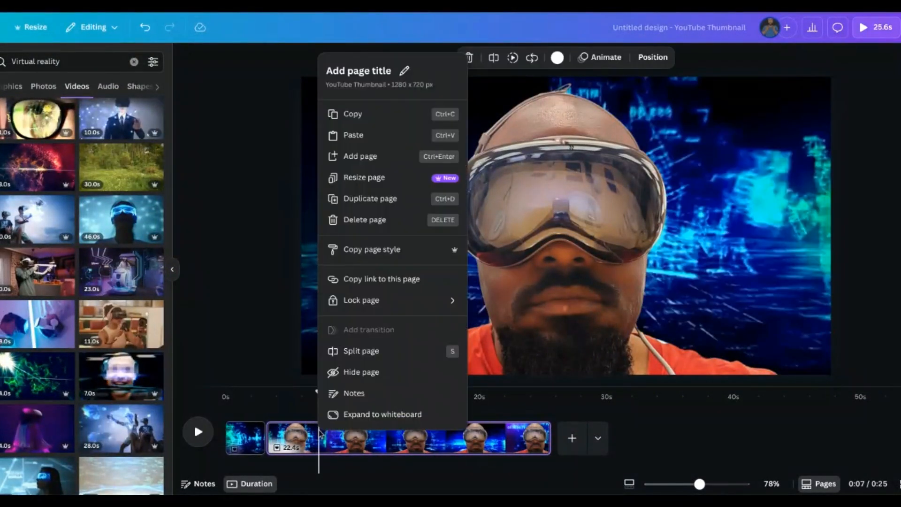
click(358, 351)
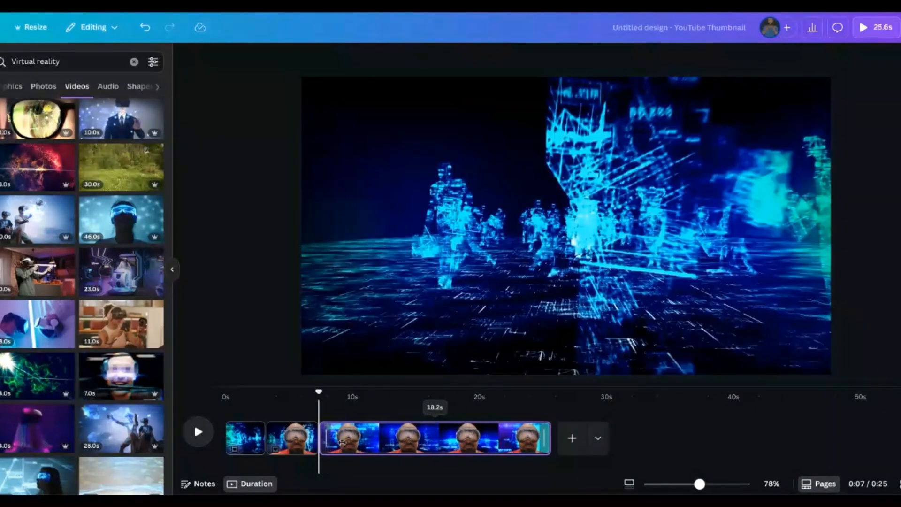
Replace the headset cutout on the third page with the 30-second green meadow video.
click(349, 441)
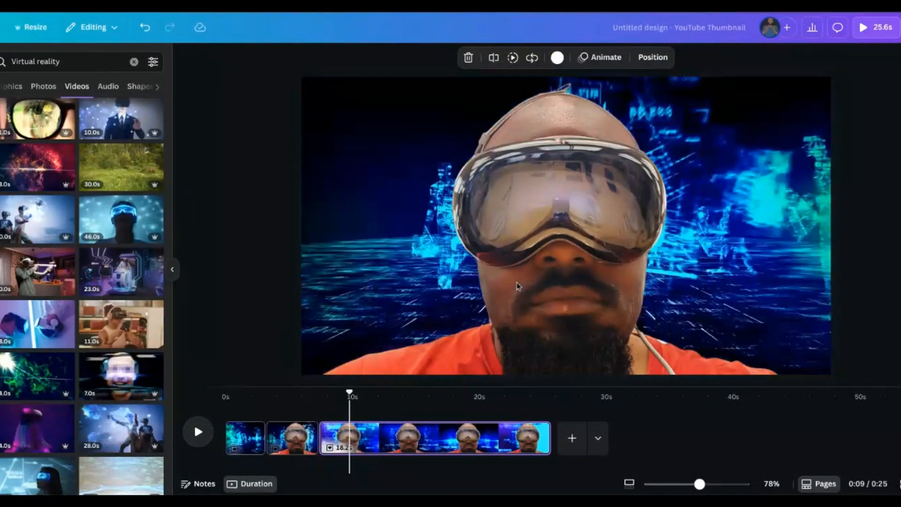
click(516, 285)
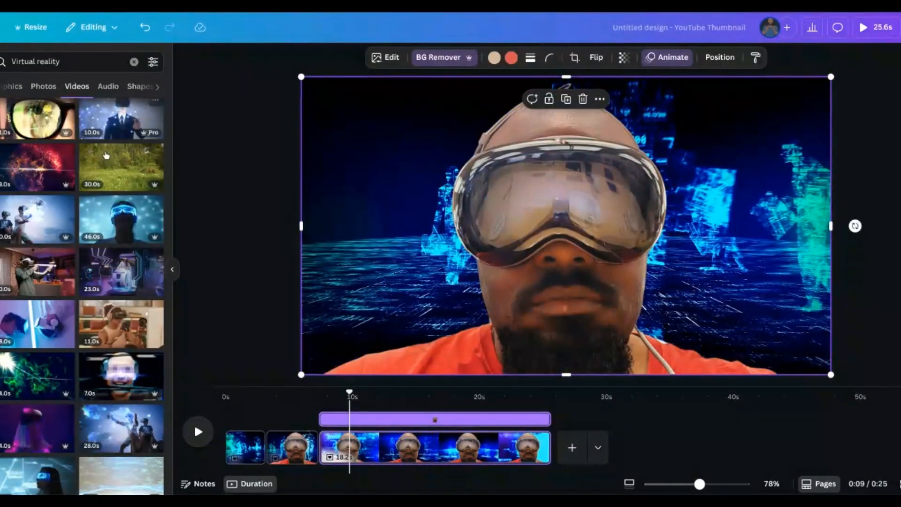
drag(107, 156, 306, 170)
Copy the headset cutout from the second page and paste it over the meadow video on the third page.
click(601, 204)
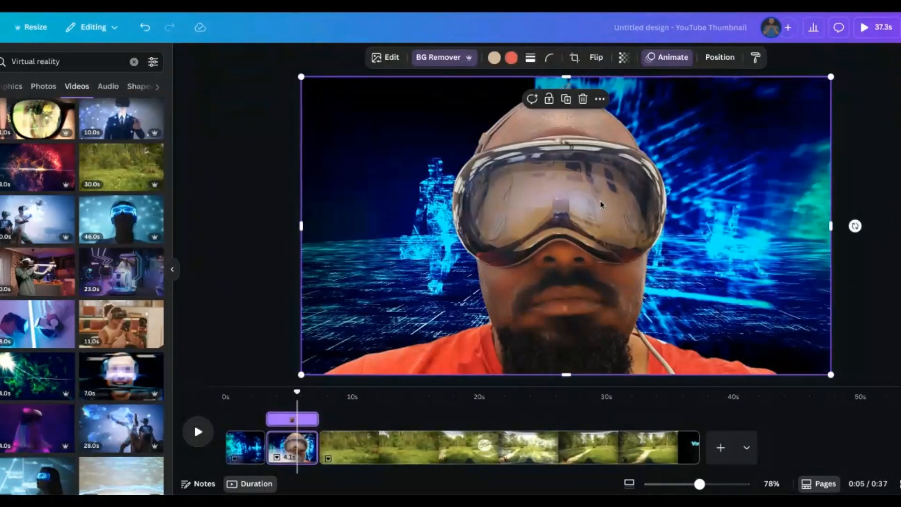
right_click(577, 218)
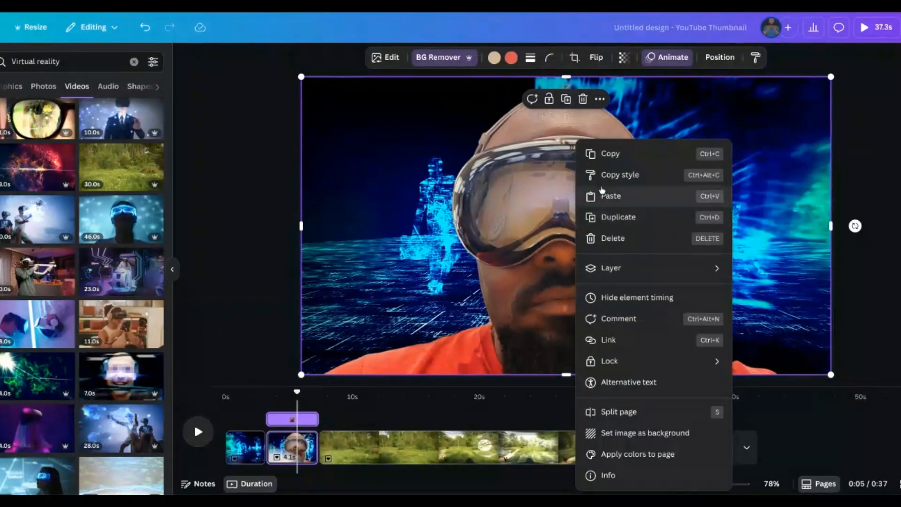
click(614, 151)
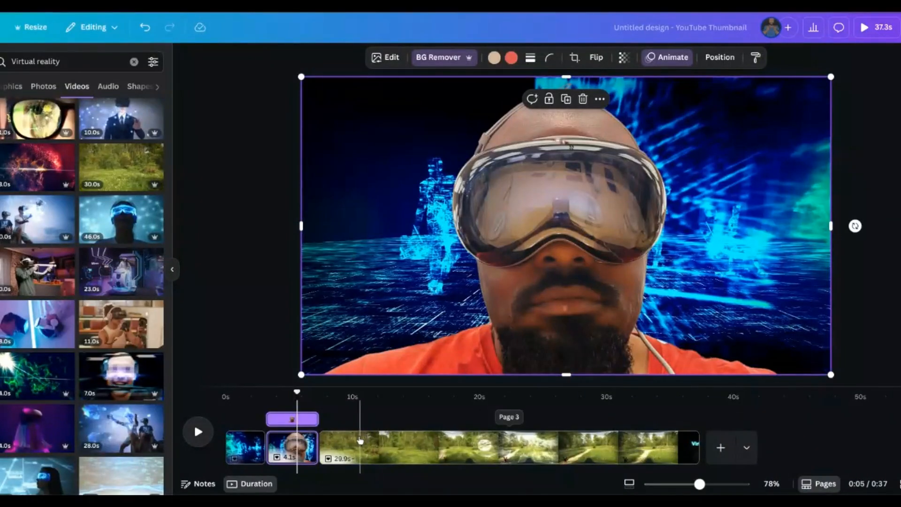
click(340, 439)
right_click(380, 263)
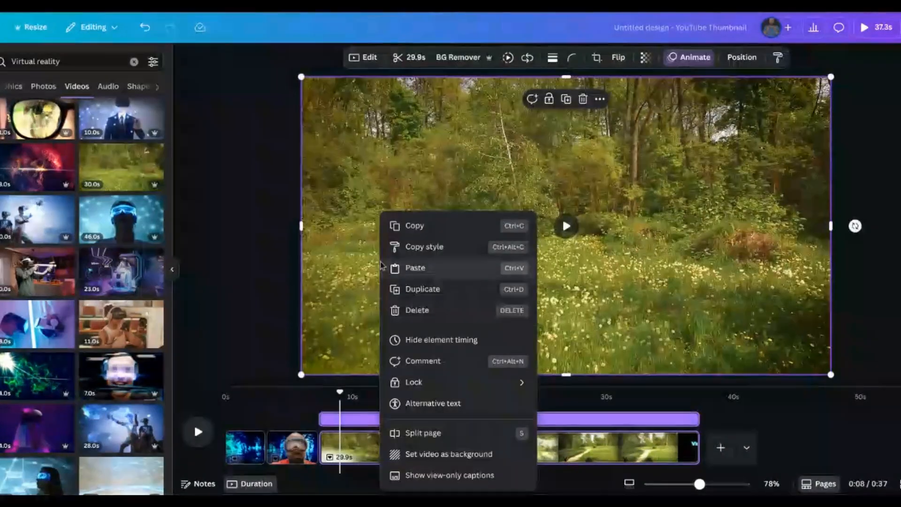
click(421, 267)
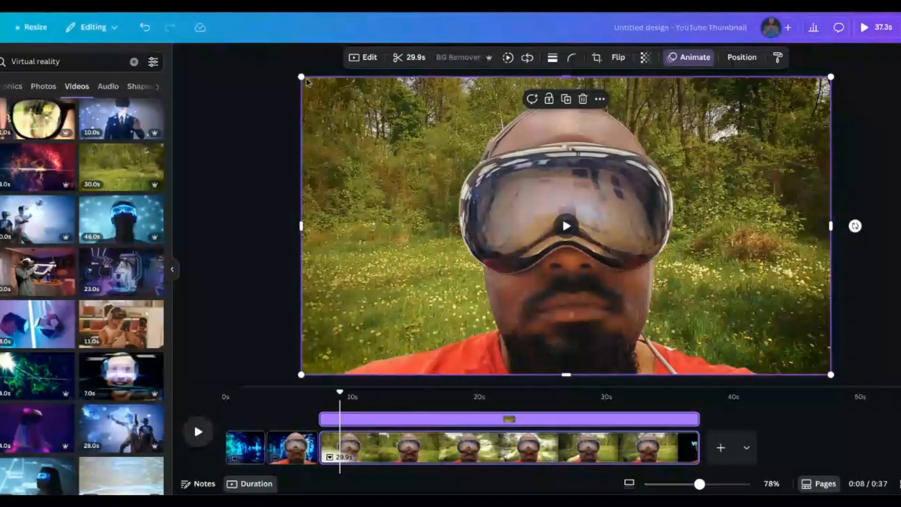
Stretch the pasted headset cutout to the upper-left edges of the third page so it covers the meadow video.
drag(301, 77, 305, 73)
drag(573, 77, 573, 74)
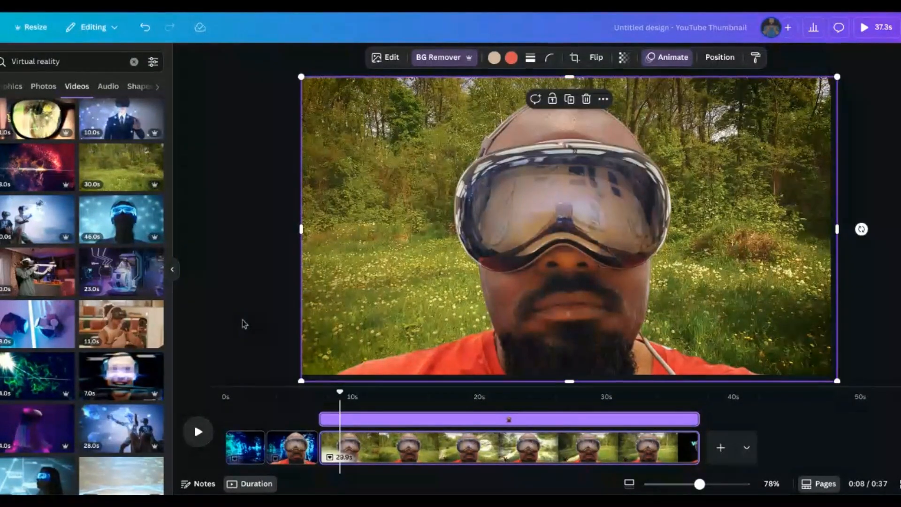
click(243, 323)
Add a Dissolve transition between the second and third pages.
click(322, 449)
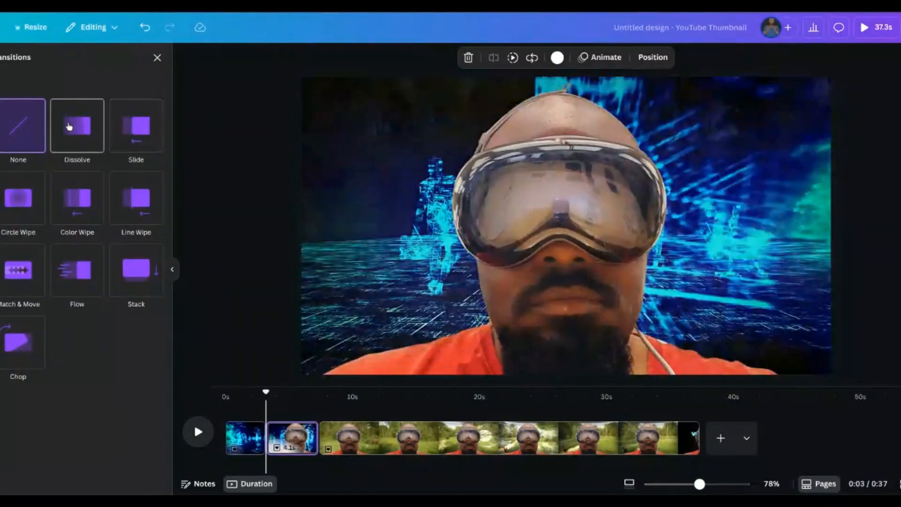
click(71, 126)
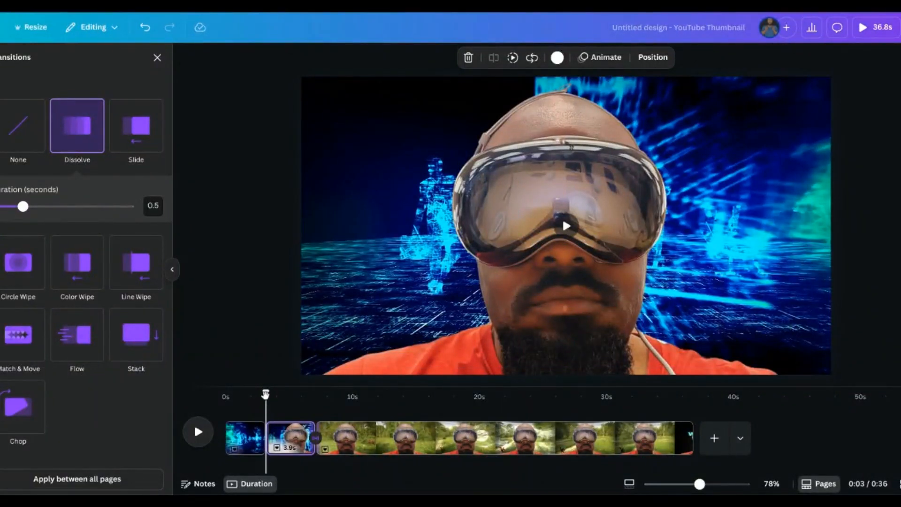
click(562, 218)
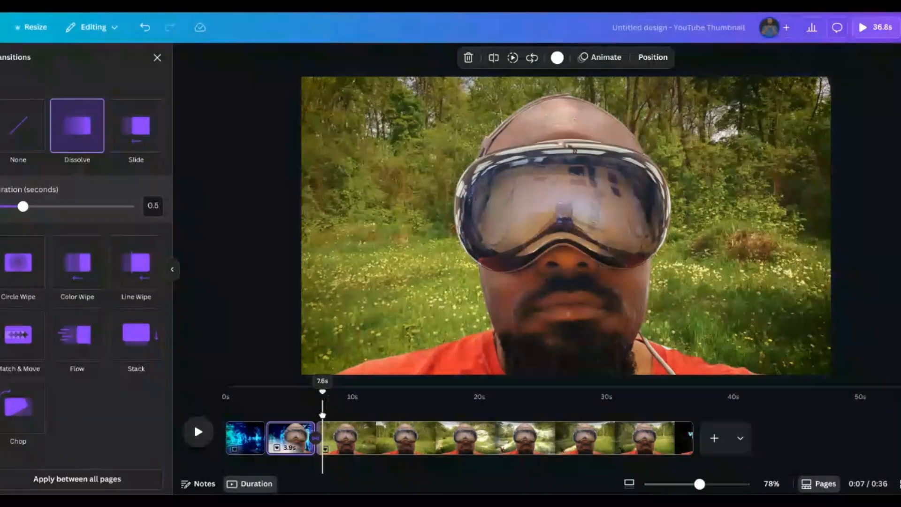
Trim the end of the third page with the meadow background so it lasts 4.5 seconds.
drag(322, 415, 331, 418)
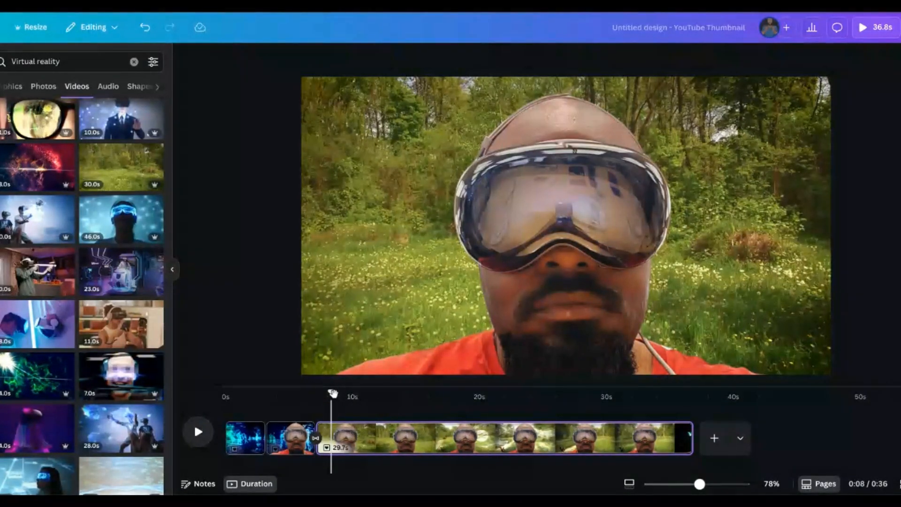
drag(332, 392, 378, 403)
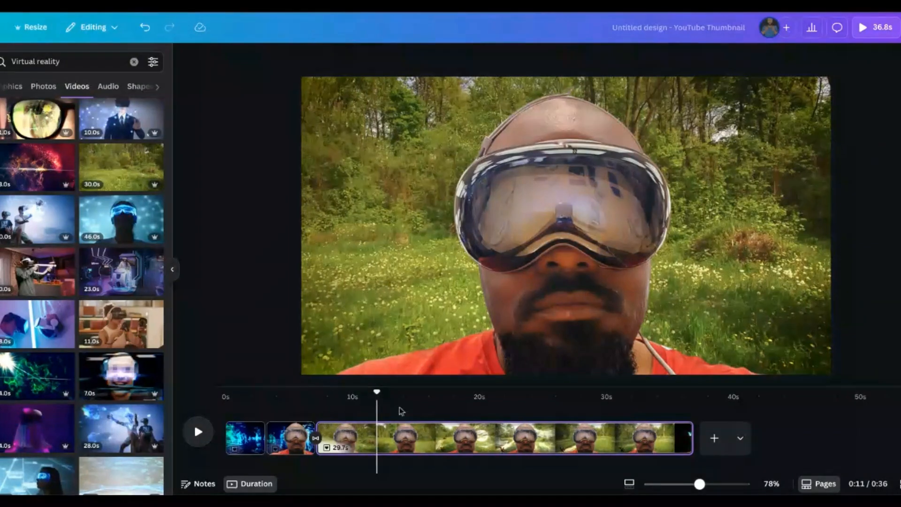
drag(636, 437, 370, 440)
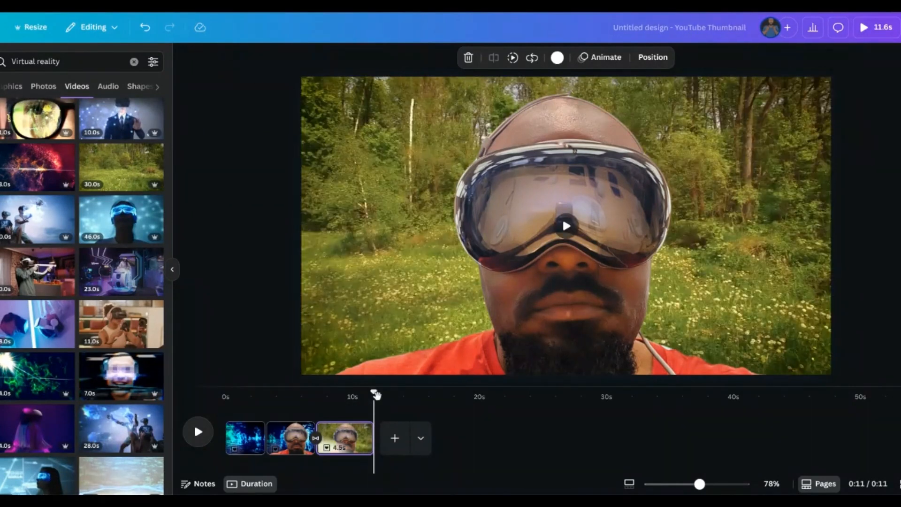
mouse_move(376, 395)
mouse_down()
mouse_move(335, 394)
mouse_move(373, 409)
mouse_up()
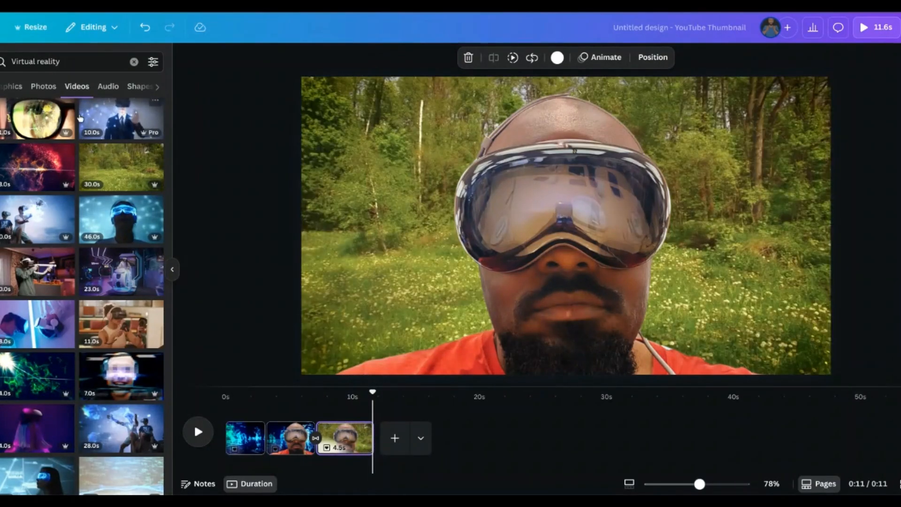
Add a fourth page after the meadow page and apply the "CÓMO VENCER TUS MIEDOS" thumbnail template to it.
click(0, 62)
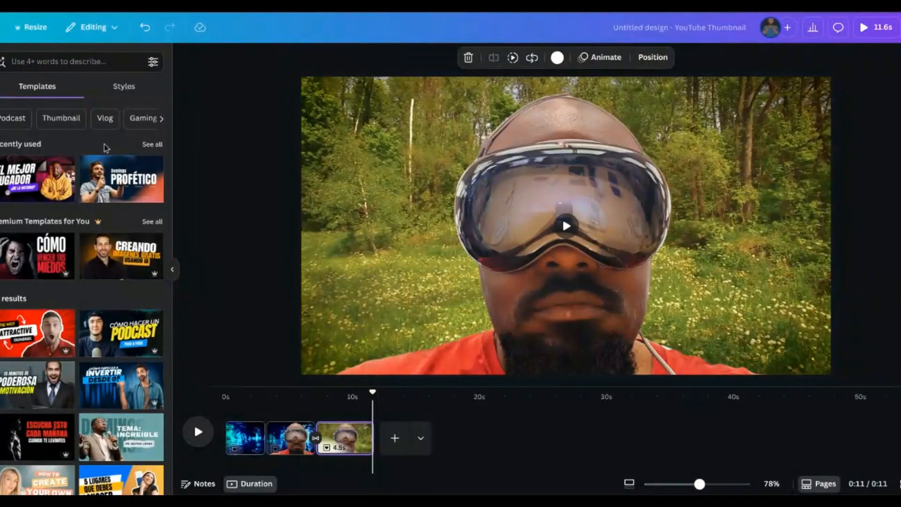
scroll(74, 236, down, 2)
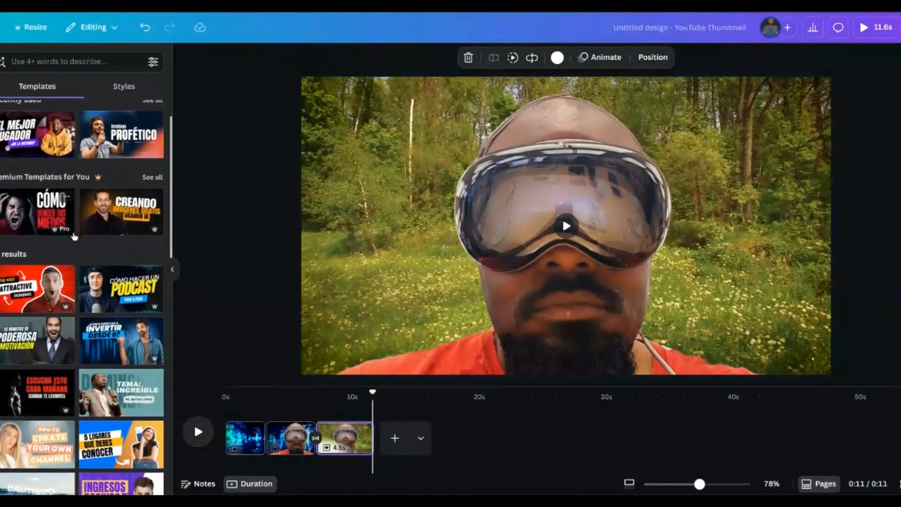
click(394, 438)
click(25, 199)
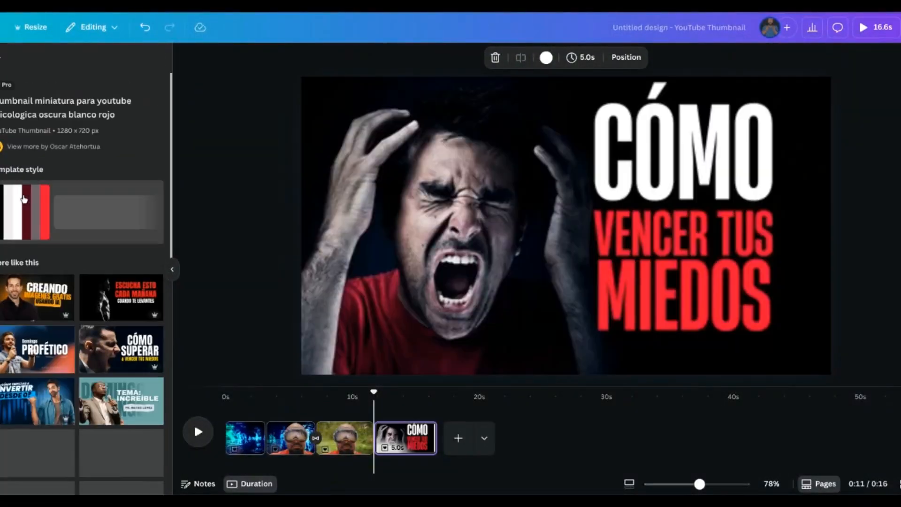
Replace the screaming man's photo on the fourth page with the copied headset cutout.
click(477, 232)
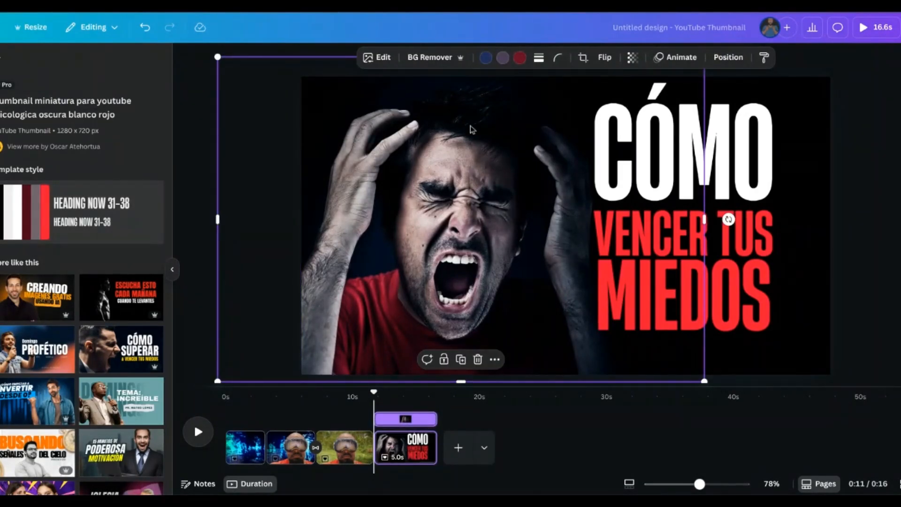
key(Delete)
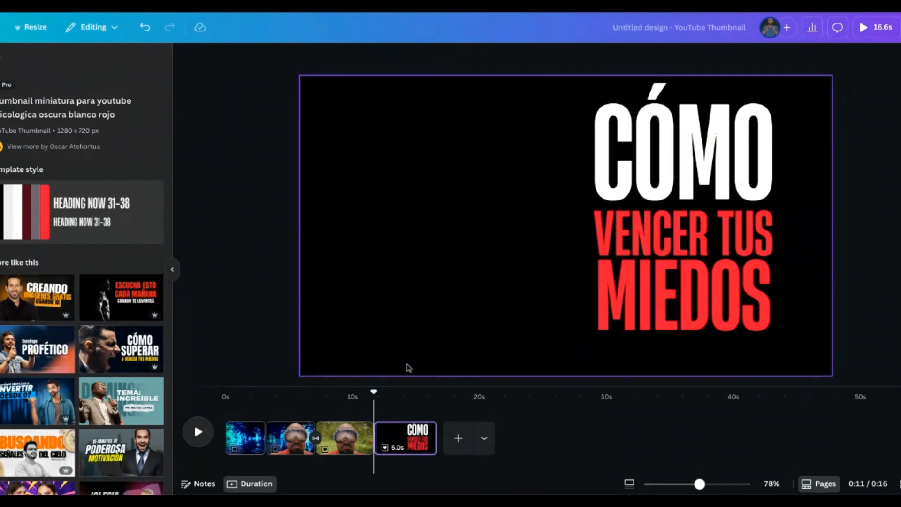
right_click(367, 183)
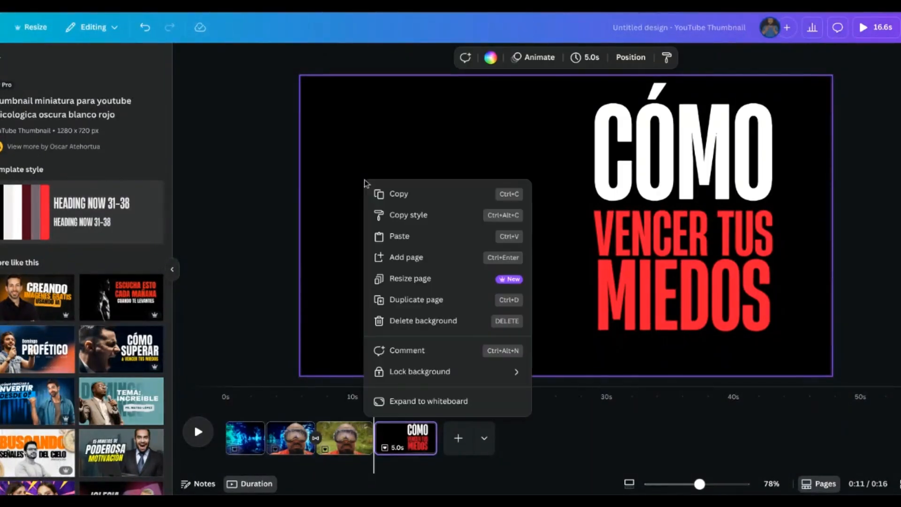
click(386, 238)
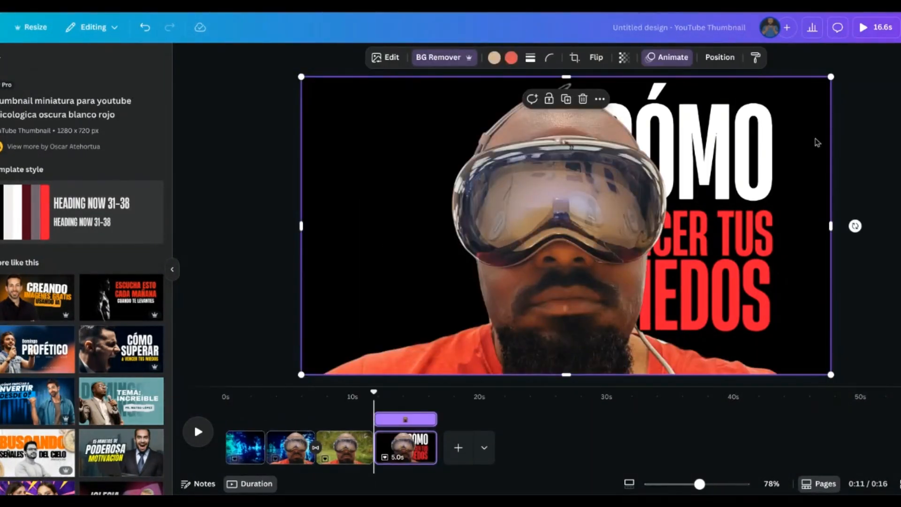
Shrink and crop the headset cutout so it sits in the page's lower-left area, clear of most of the text.
drag(828, 78, 671, 166)
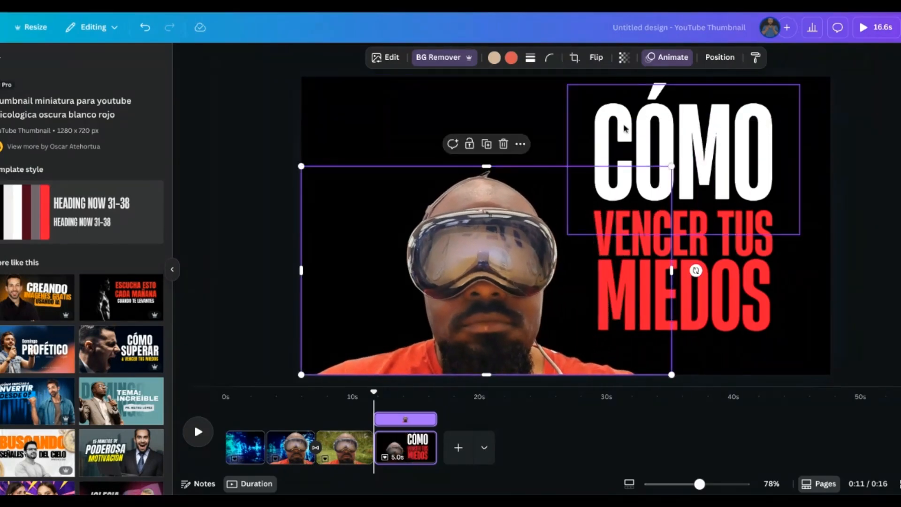
drag(672, 268, 641, 270)
mouse_move(477, 243)
mouse_down()
mouse_move(457, 241)
mouse_move(470, 239)
mouse_up()
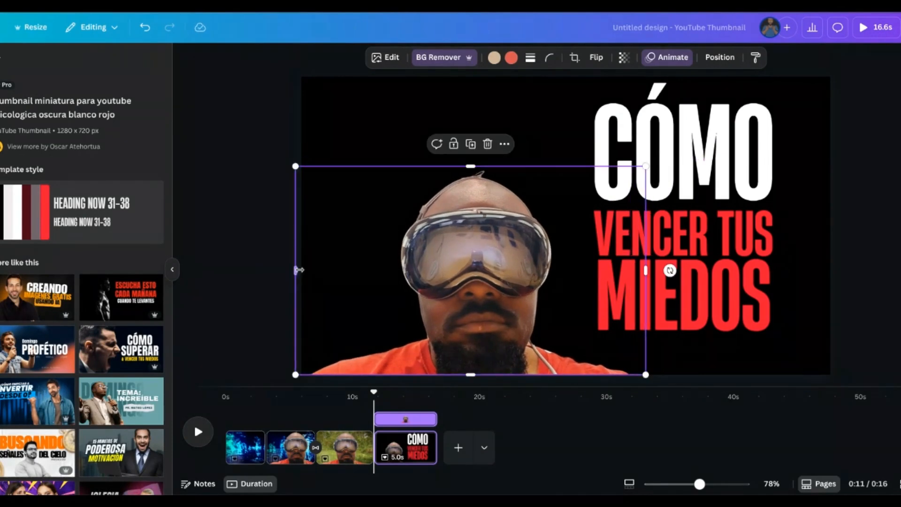
drag(297, 270, 302, 269)
mouse_move(645, 270)
mouse_down()
mouse_move(585, 264)
mouse_move(664, 270)
mouse_up()
Replace the white "CÓMO" heading with "Is this" and scale it down to font size 167.
double_click(750, 143)
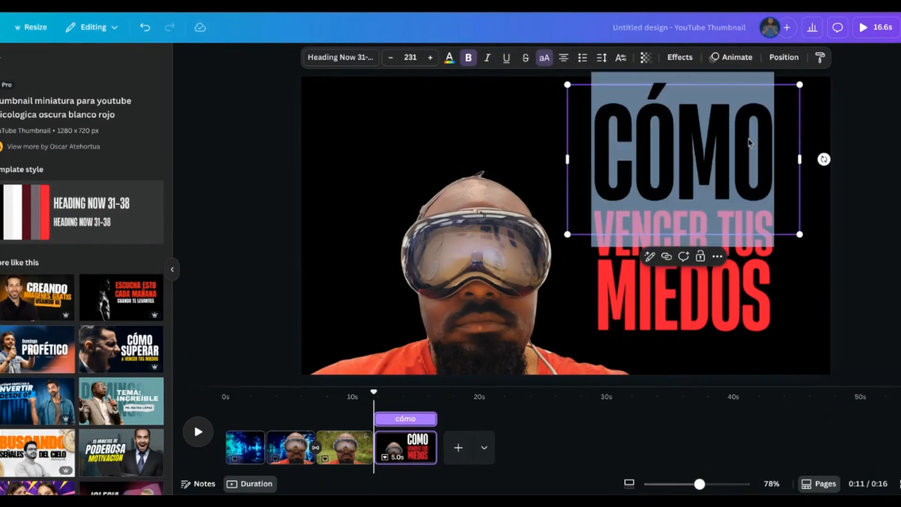
text(Is this)
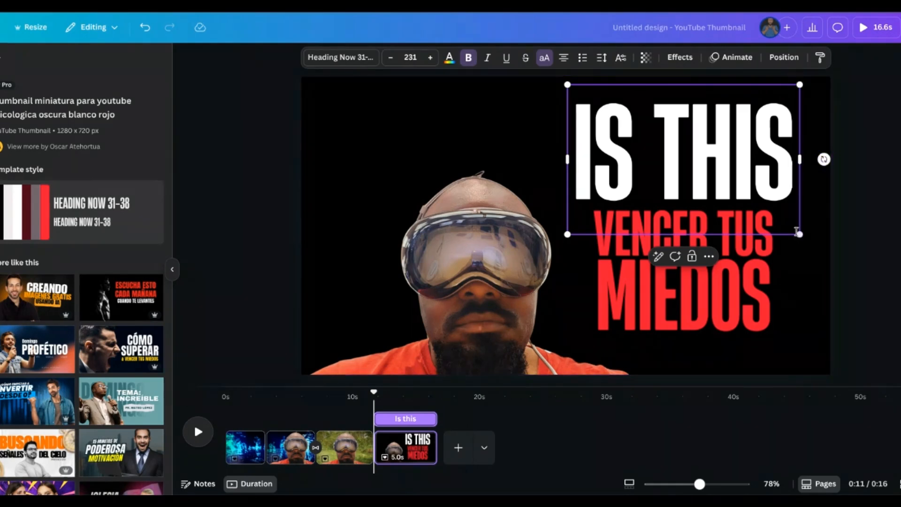
drag(800, 235, 748, 173)
drag(663, 105, 684, 107)
click(780, 164)
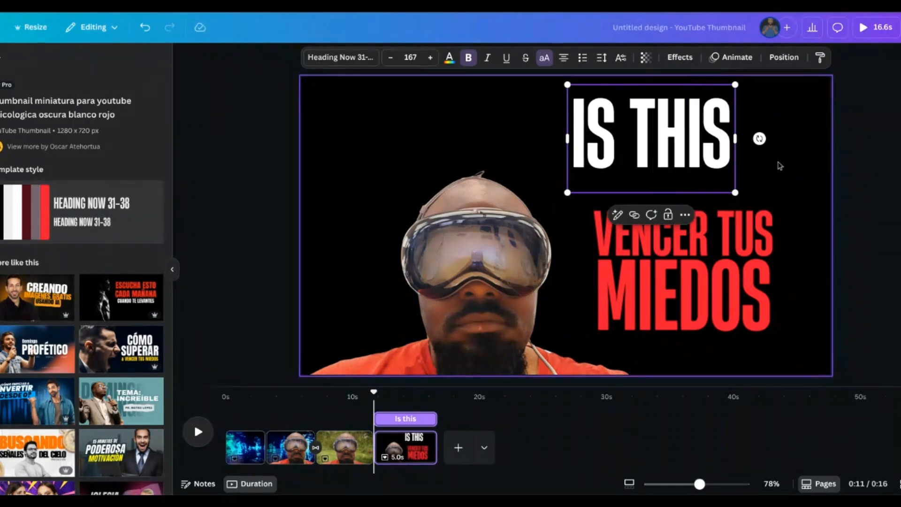
Replace the red "VENCER TUS" text with "the".
click(638, 226)
click(717, 235)
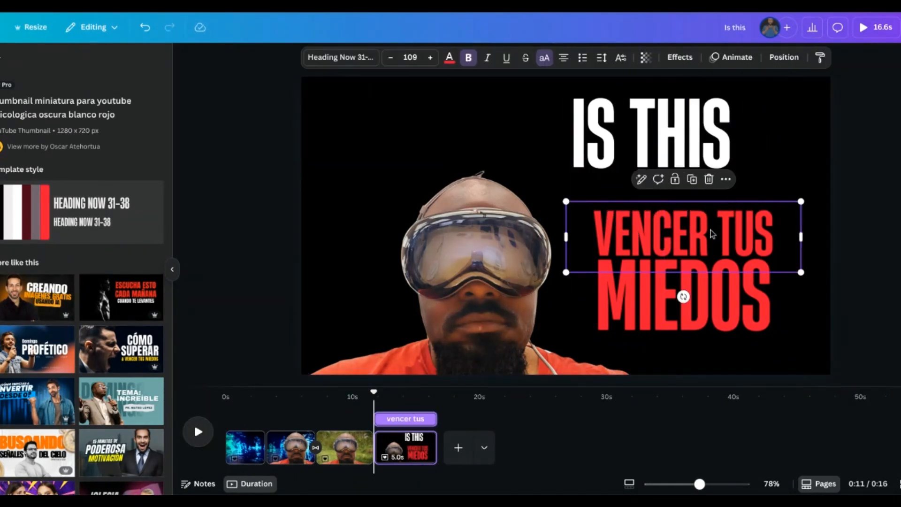
click(712, 234)
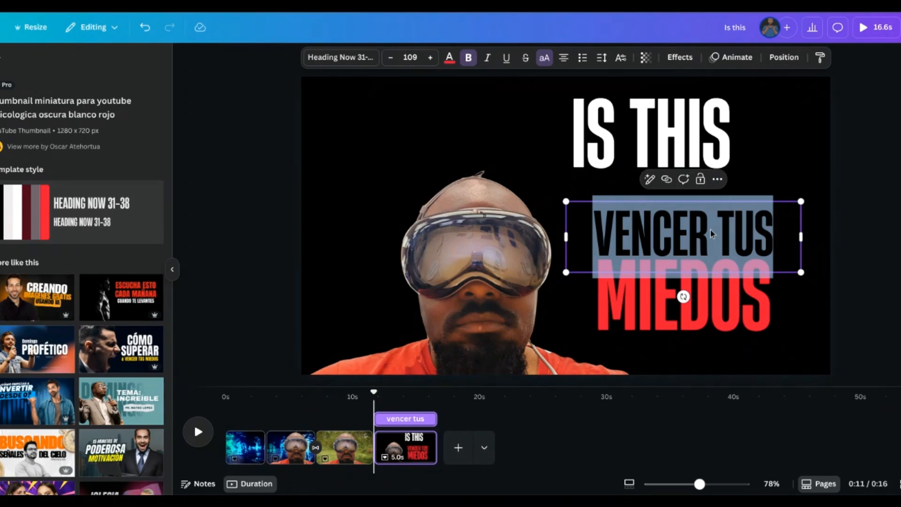
text(thw)
key(BackSpace)
text(e)
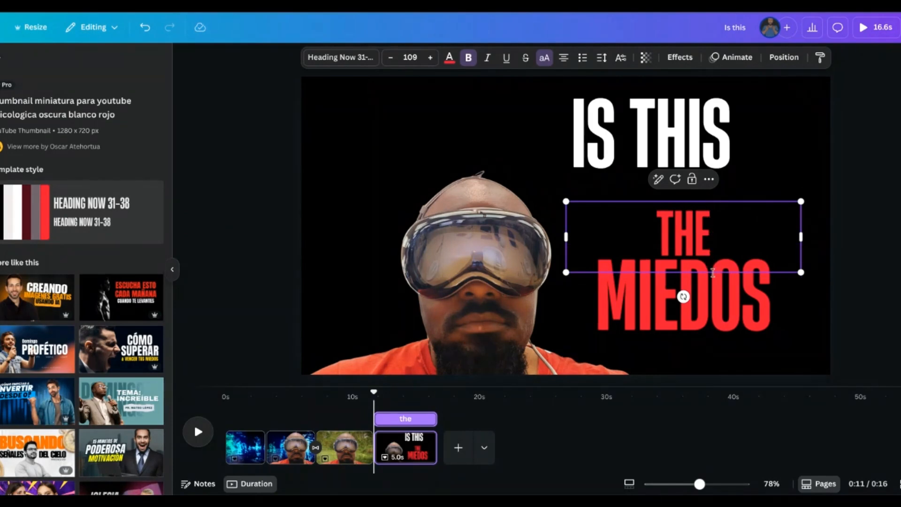
Change the colour of the word "THE" to white (#ffffff).
drag(703, 236, 661, 235)
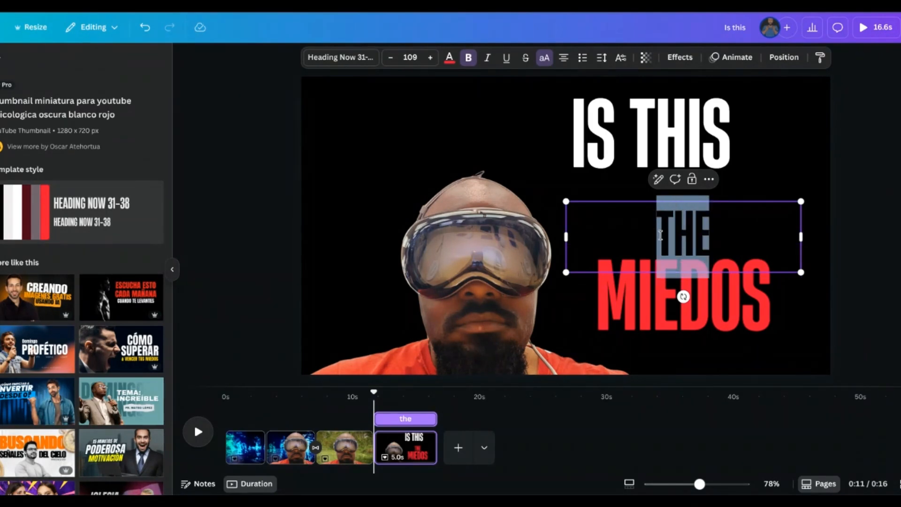
click(449, 57)
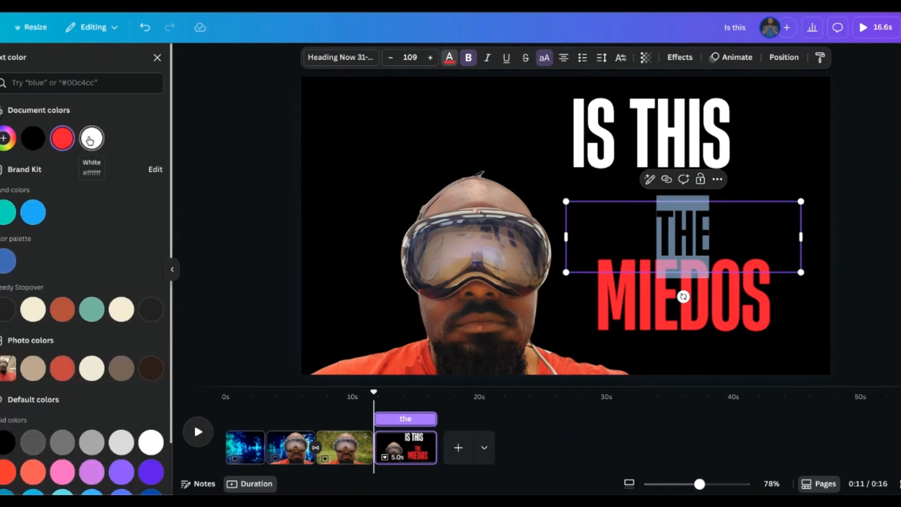
click(91, 138)
key(Escape)
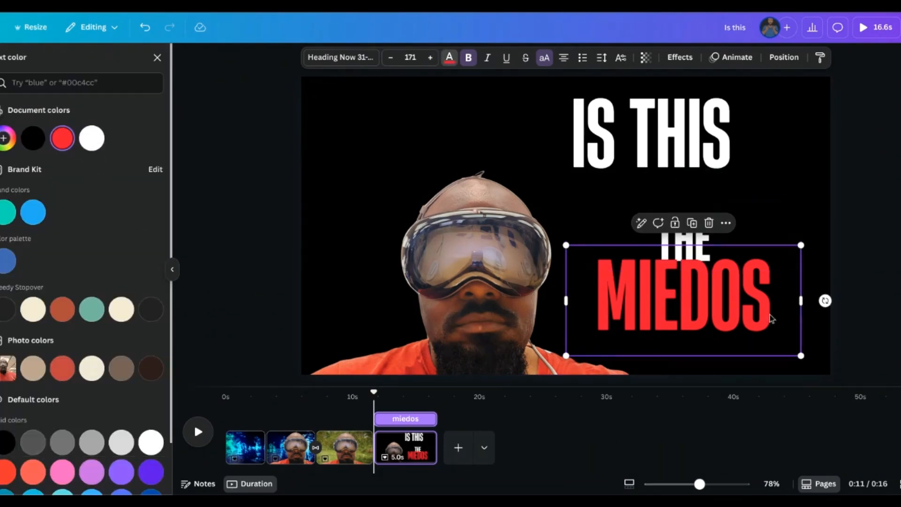
Shift "IS THIS" slightly right and place "THE" between it and the red "MIEDOS" text.
click(702, 156)
click(699, 243)
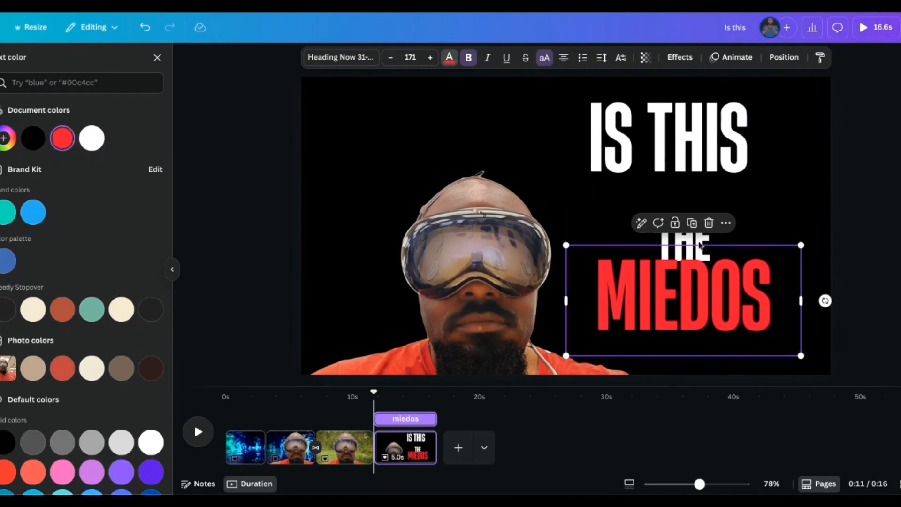
drag(697, 256, 700, 217)
click(696, 244)
Replace the red "MIEDOS" text with "future?".
click(724, 311)
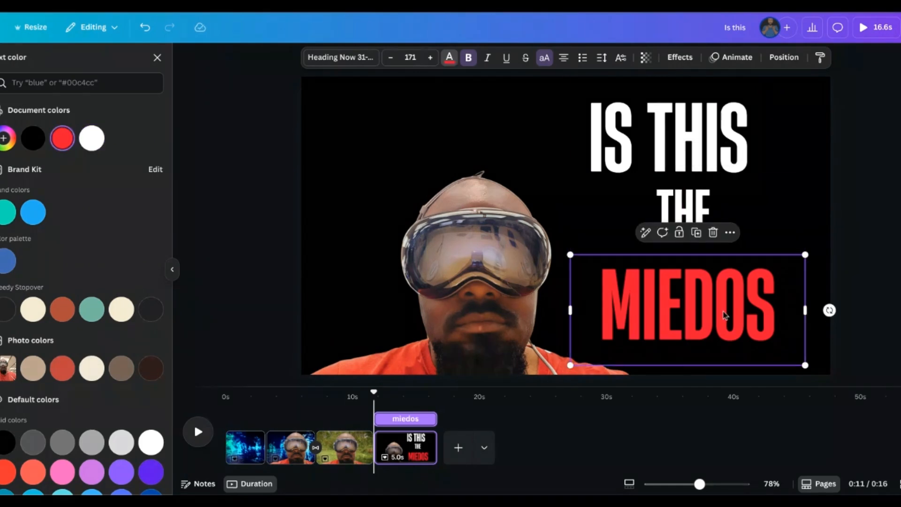
double_click(723, 312)
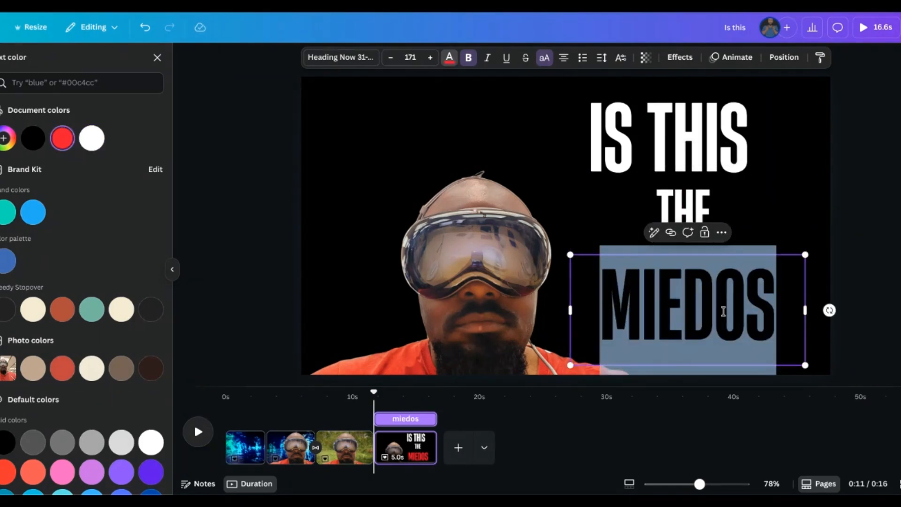
text(fu)
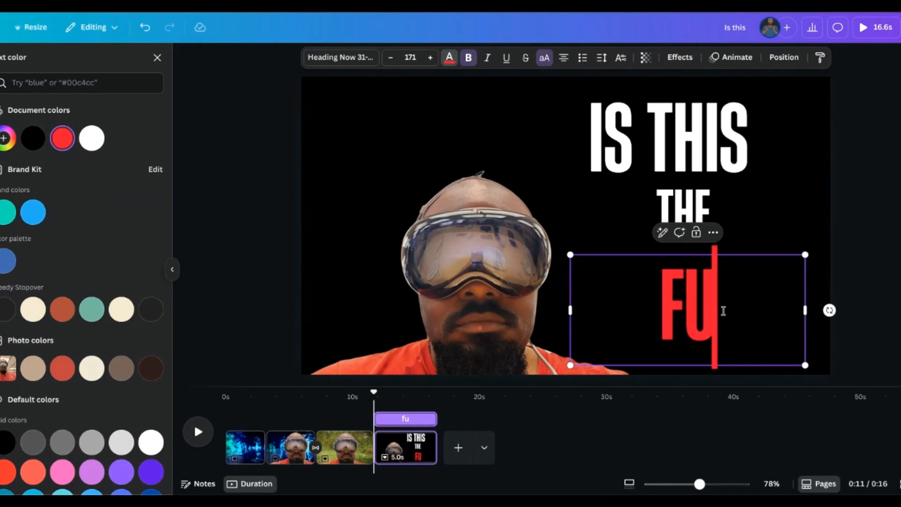
text(ture)
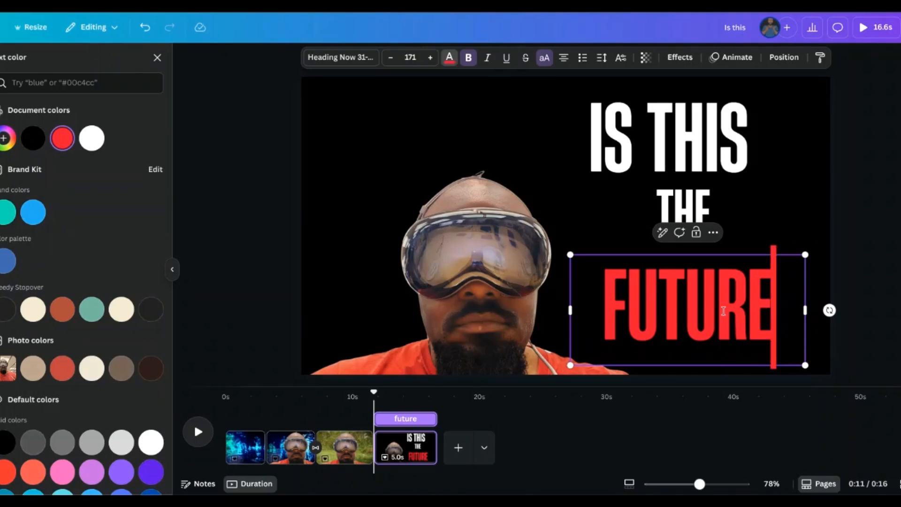
text(?)
Move "IS THIS" further right, then shrink "THE" and centre it underneath.
drag(714, 140, 732, 140)
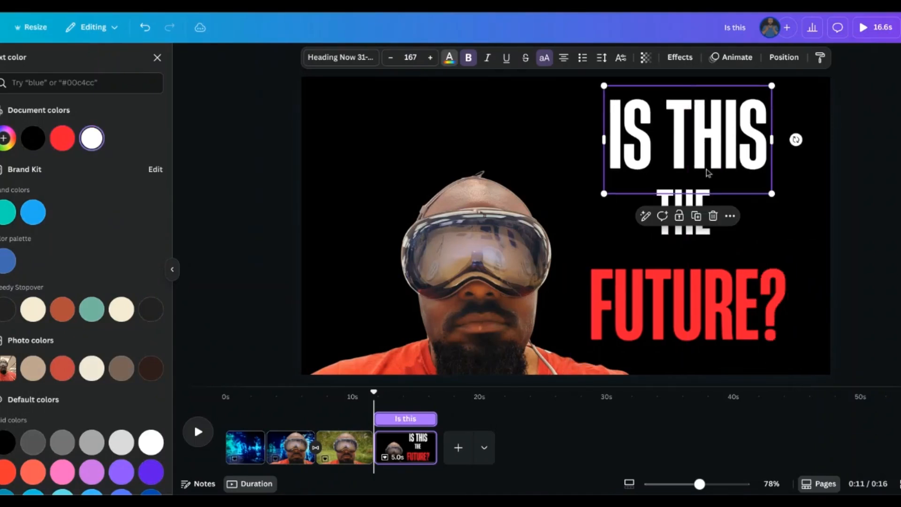
click(681, 234)
drag(682, 233, 685, 234)
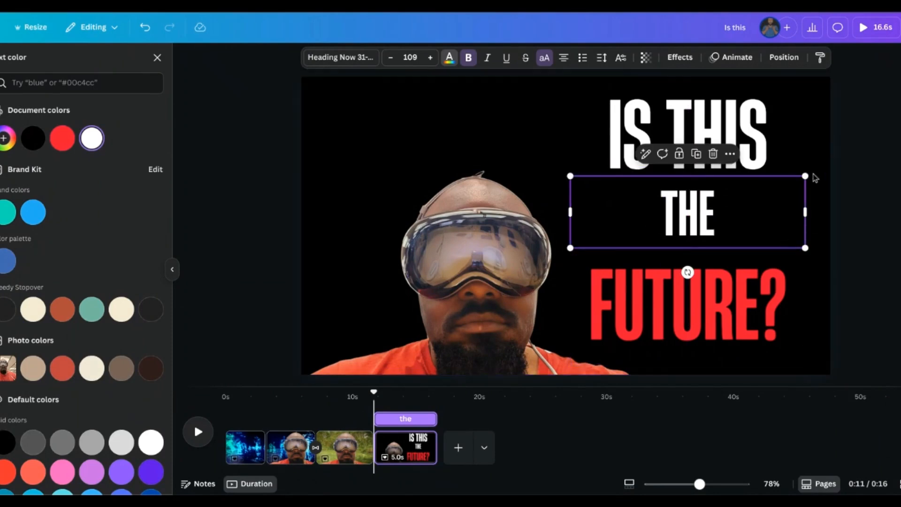
drag(803, 248, 760, 231)
mouse_move(736, 202)
mouse_down()
mouse_move(758, 199)
mouse_move(749, 200)
mouse_up()
drag(581, 202, 604, 203)
Move the red "FUTURE?" text slightly up and right so it lines up under "THE".
drag(708, 288, 721, 277)
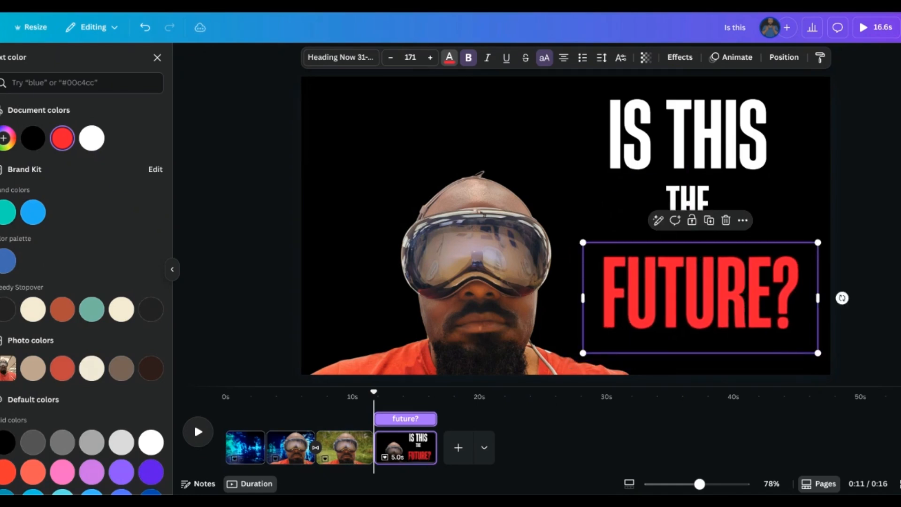
key(Escape)
key(Escape)
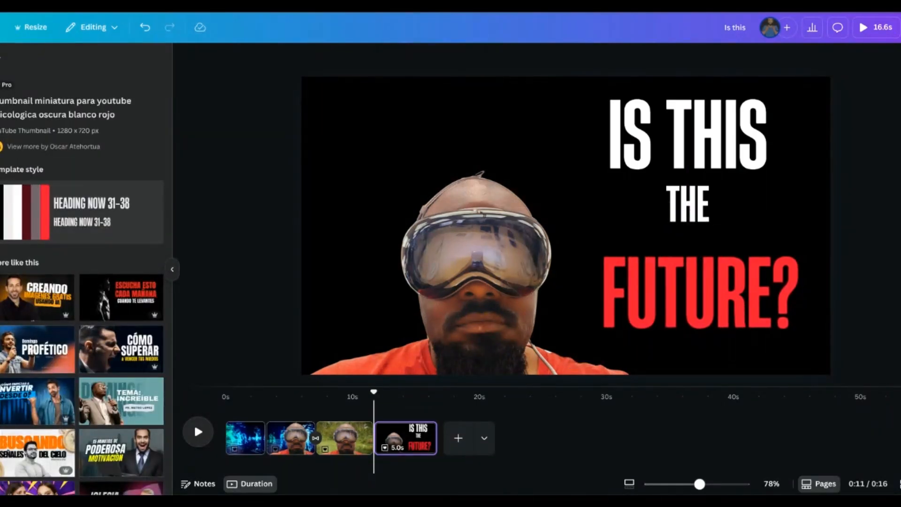
click(693, 154)
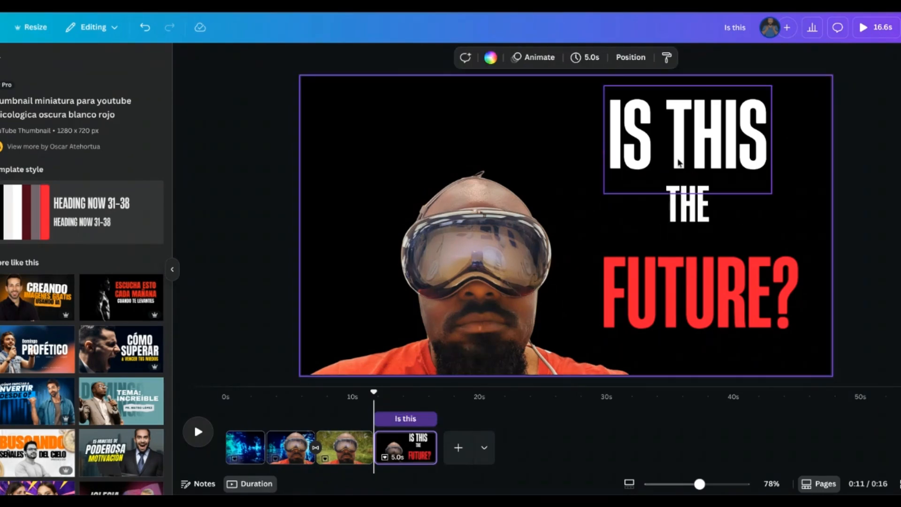
Group the "IS THIS" and "THE" texts and apply the Wipe animation on enter to the group.
click(686, 199)
shift+click(627, 114)
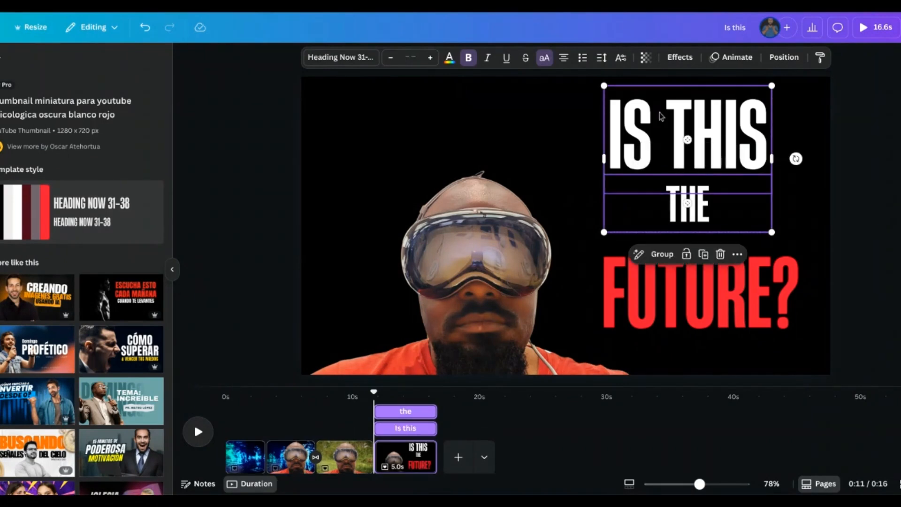
click(656, 255)
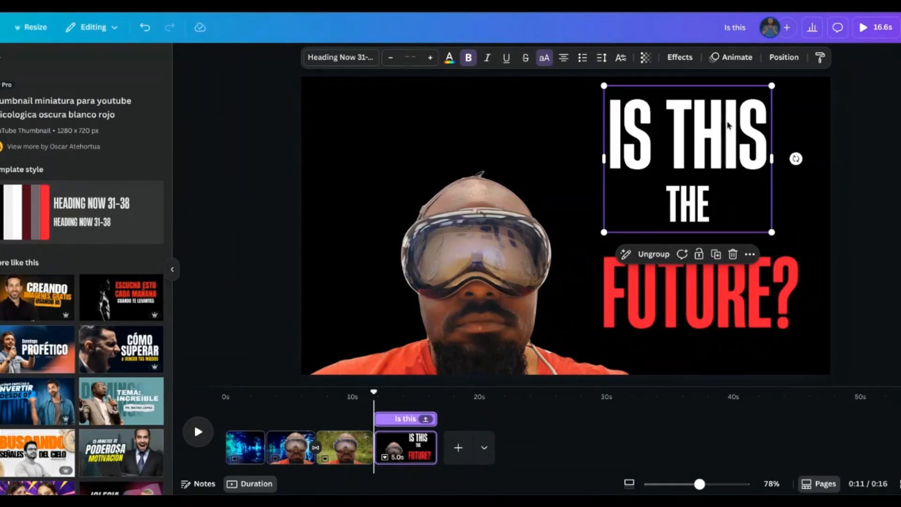
click(733, 57)
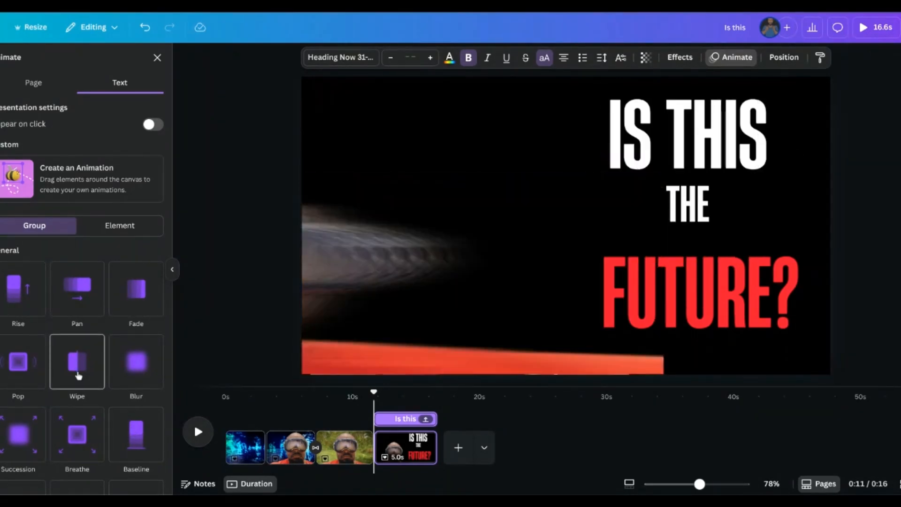
click(78, 376)
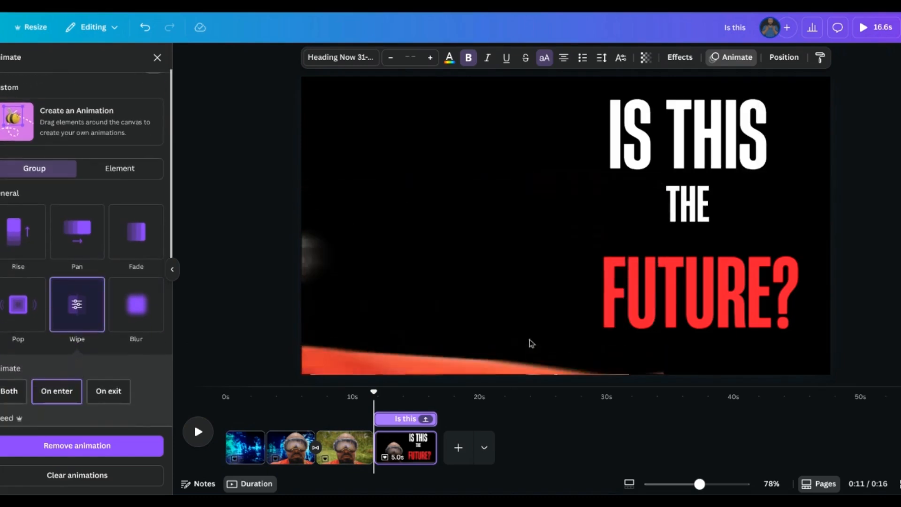
Remove the Whip Slide animation from the VR headset cutout on the title page.
click(479, 314)
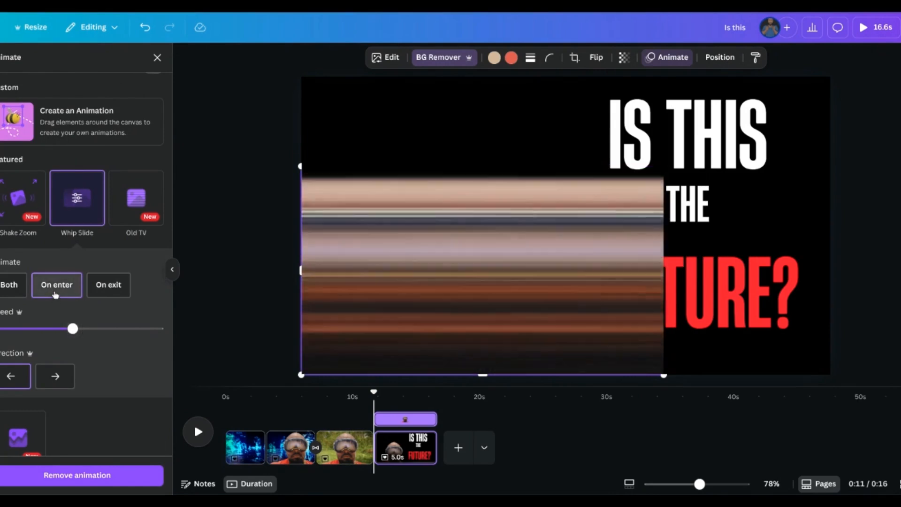
click(79, 475)
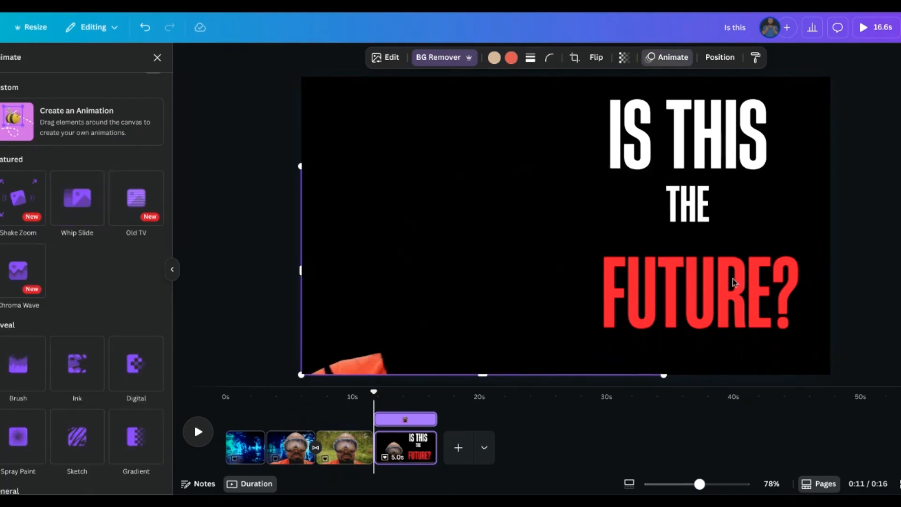
Apply the Clarify text animation on enter to the red "FUTURE?" text.
click(733, 281)
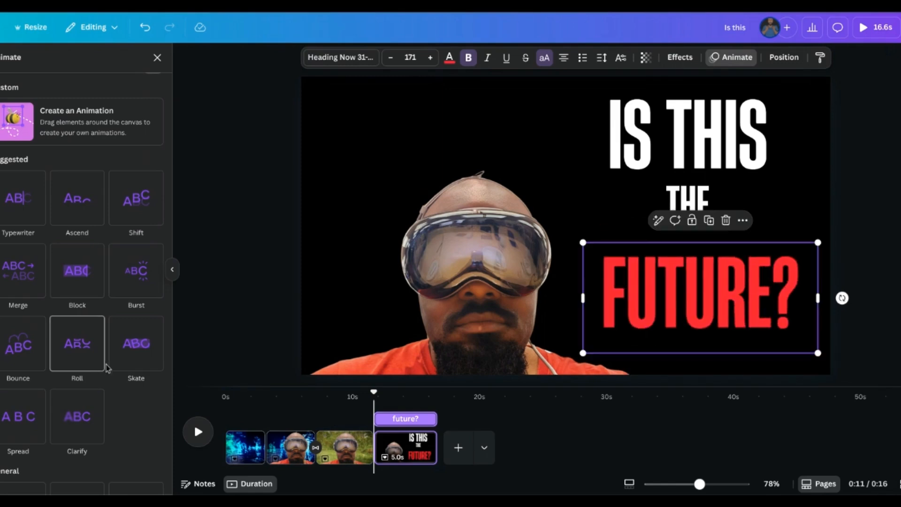
scroll(122, 360, down, 2)
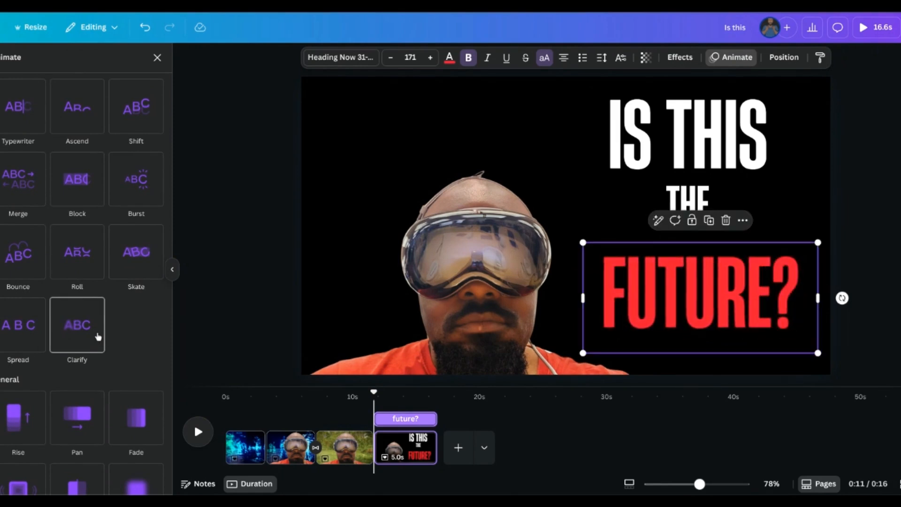
click(97, 336)
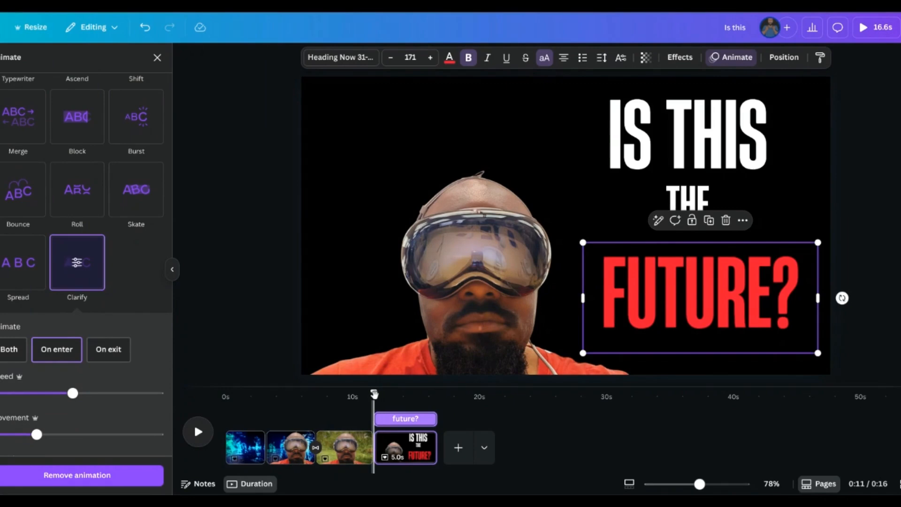
Return the playhead to the start of the timeline and preview the whole video.
drag(374, 393, 226, 397)
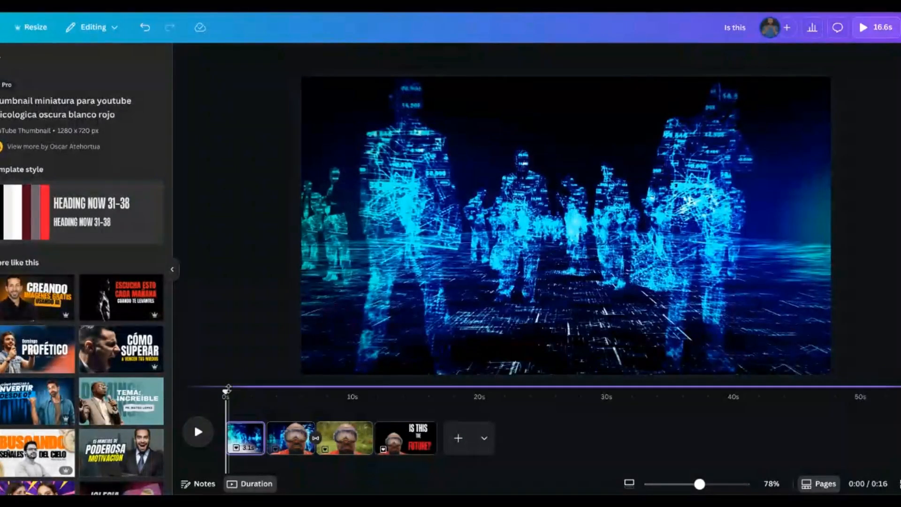
click(876, 27)
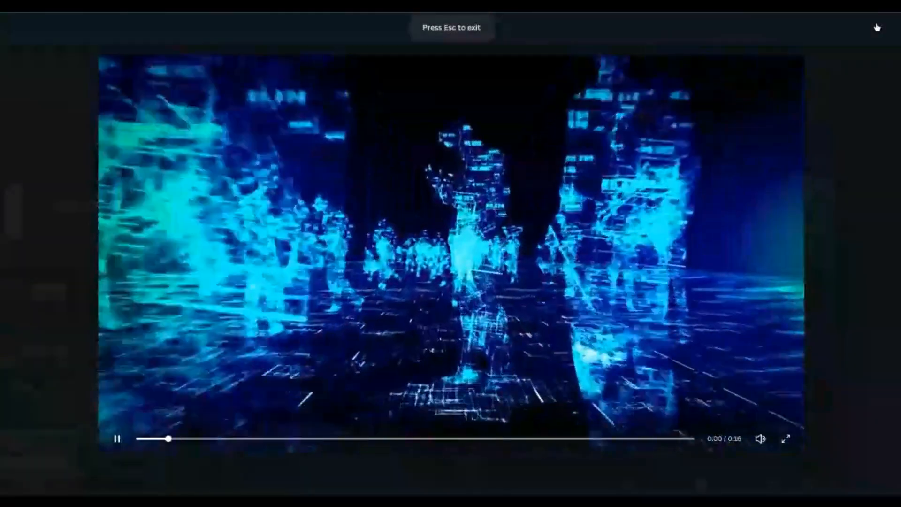